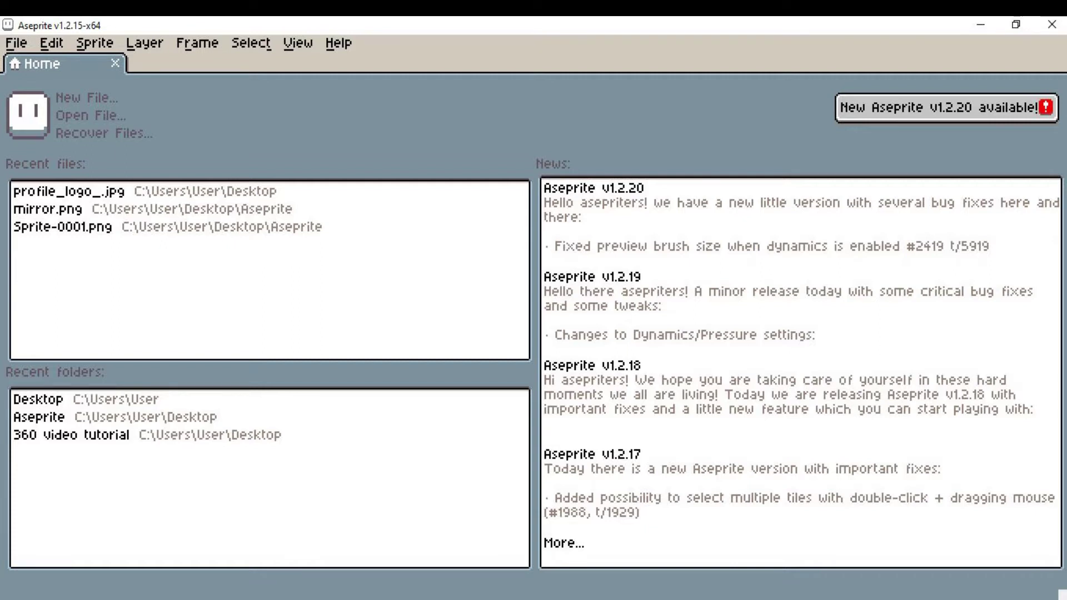
- Open the profile_logo_.jpg photo for use as the tracing reference
click(970, 22)
click(325, 283)
key(alt+Tab)
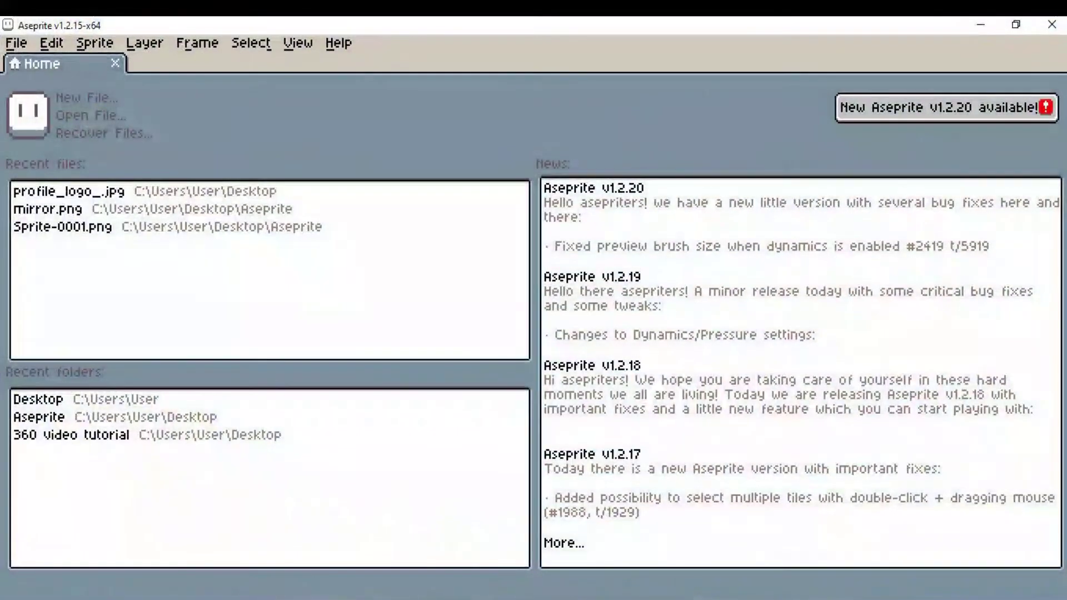
scroll(439, 316, down, 1)
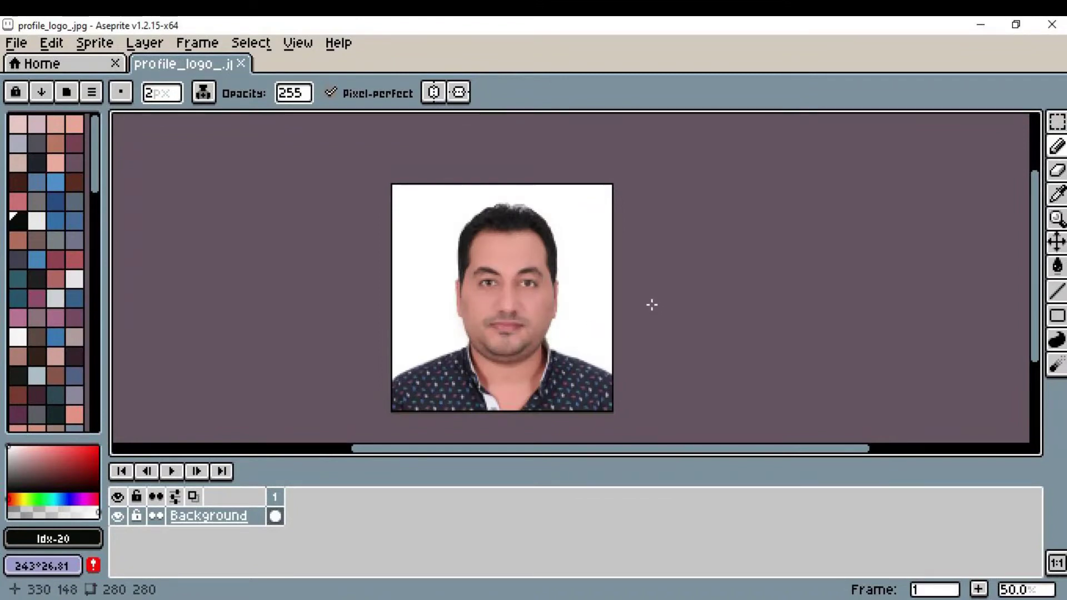
drag(652, 303, 692, 284)
scroll(686, 290, up, 1)
scroll(686, 290, down, 1)
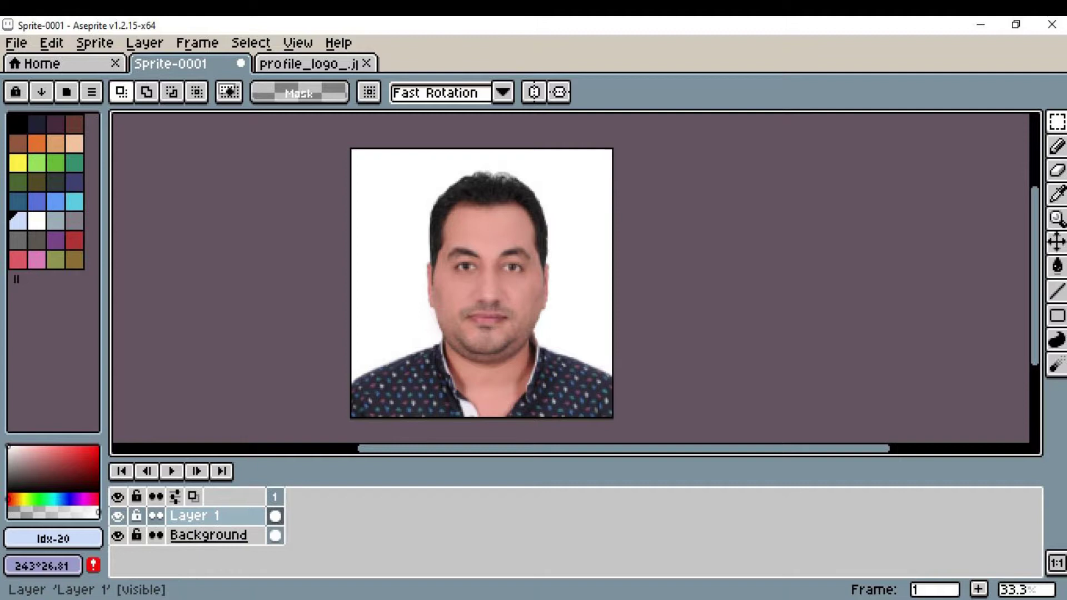
- Set the opacity of Layer 1, which holds the photo, to 143
click(239, 515)
double_click(239, 514)
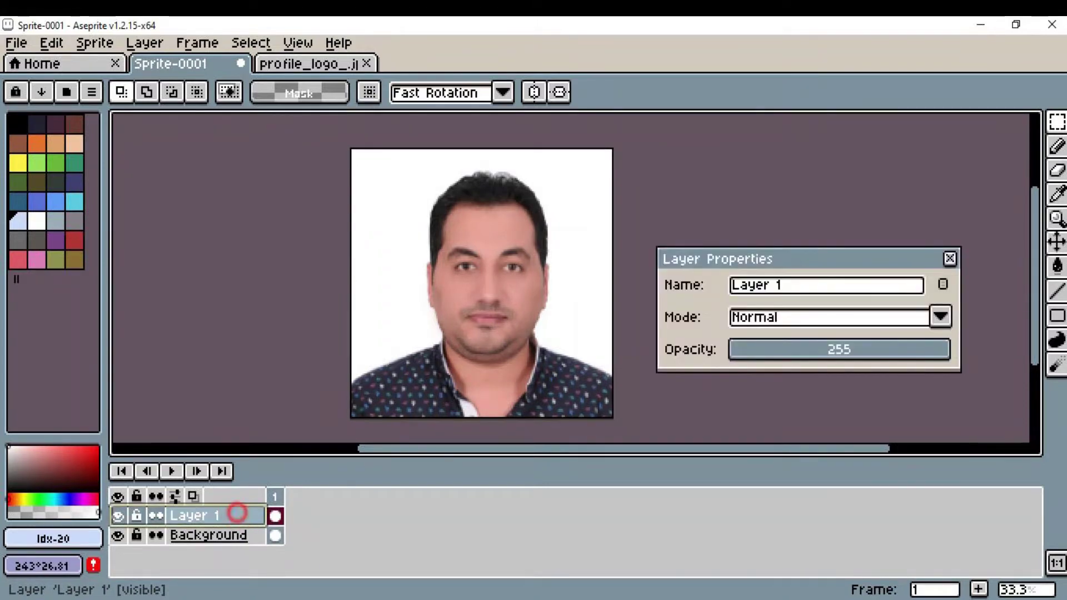
drag(910, 355, 847, 349)
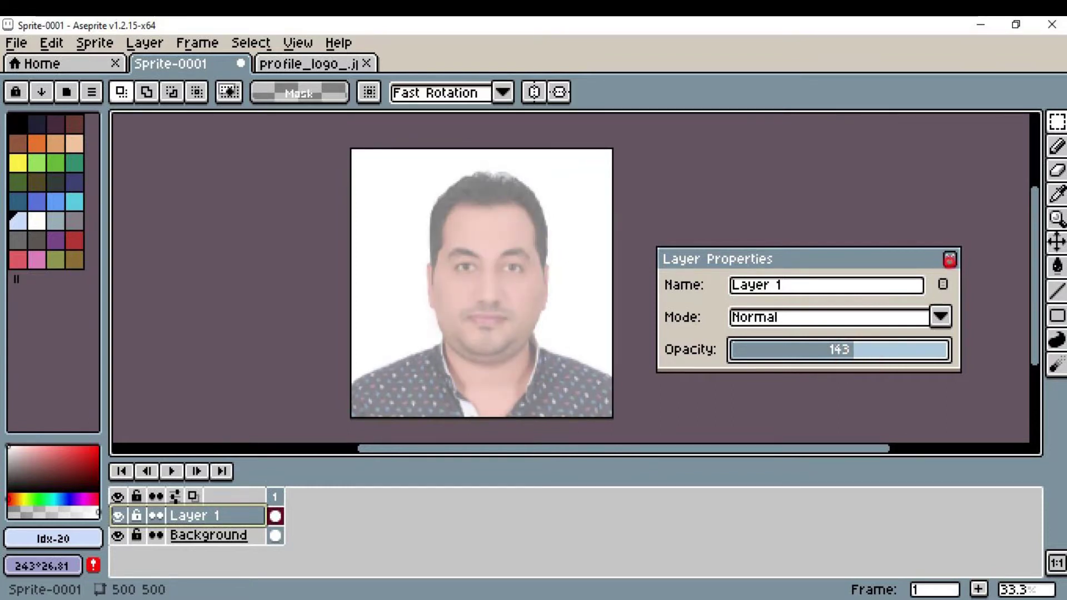
click(950, 259)
- Delete the Background layer and add a new empty layer above the photo layer for drawing
click(254, 535)
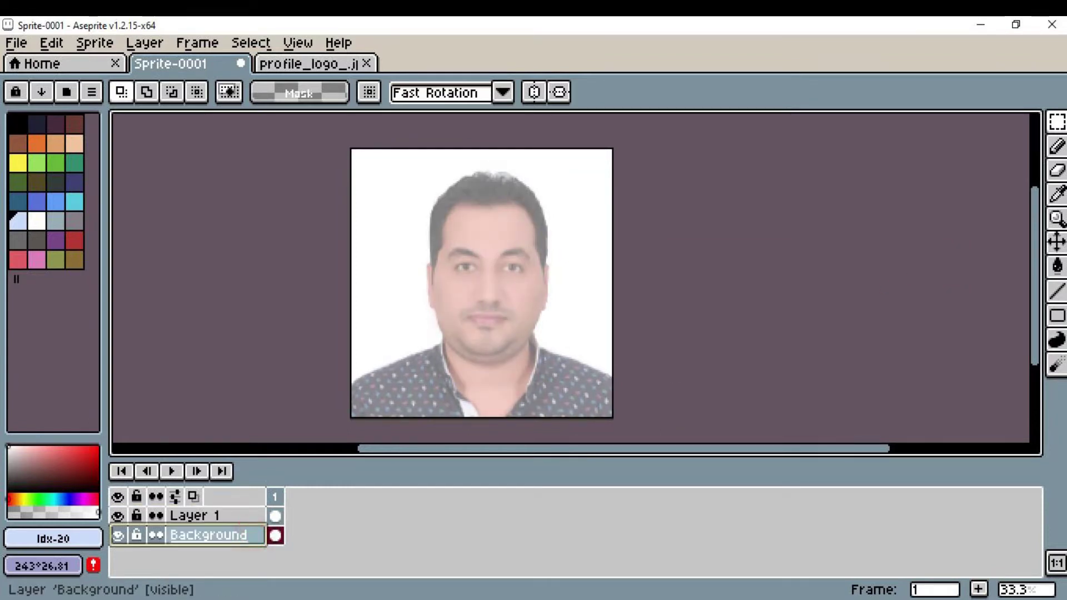
key(Delete)
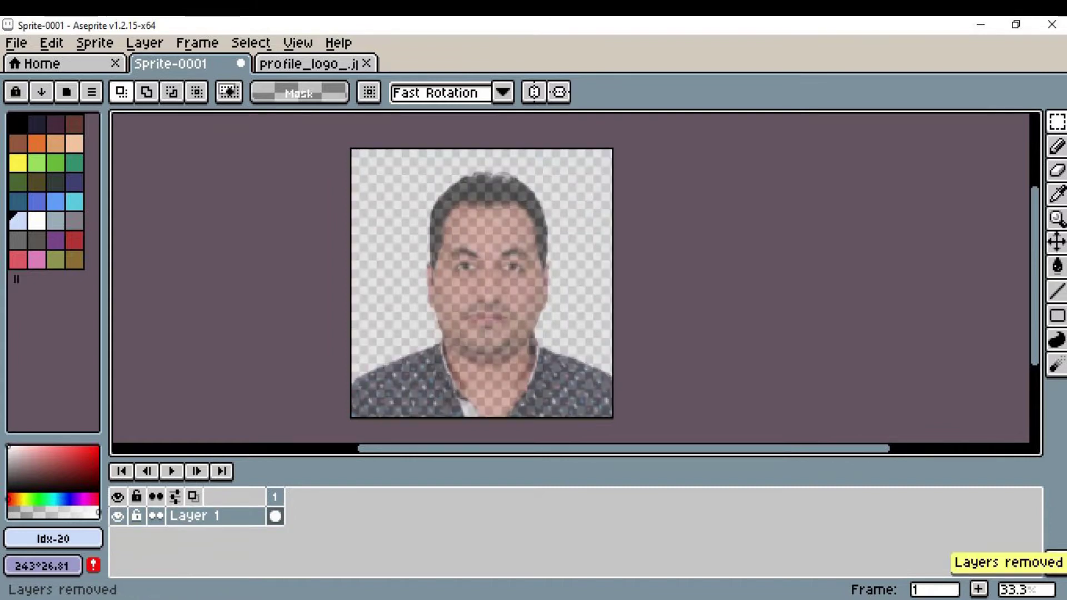
key(shift+n)
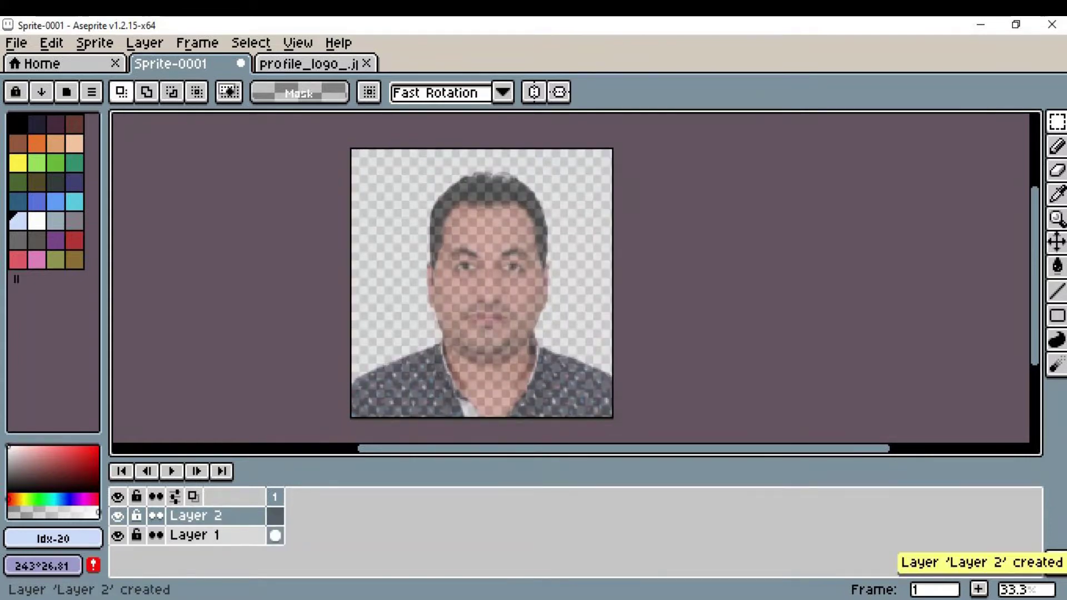
click(245, 535)
click(117, 536)
click(116, 536)
click(222, 515)
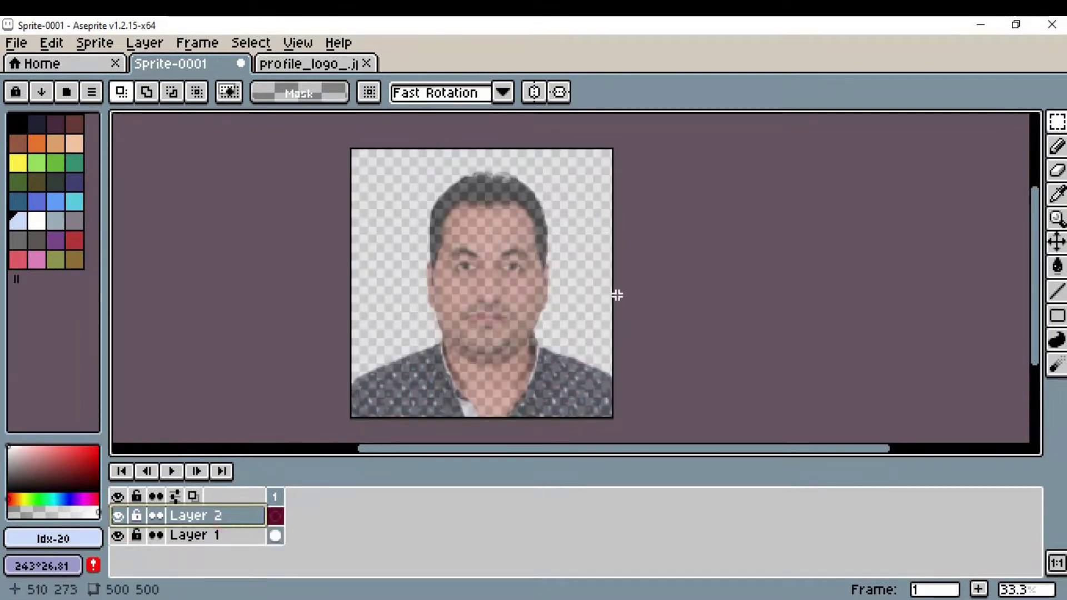
- Set Layer 1's opacity to 237 and make Layer 2 the active layer
scroll(627, 310, up, 2)
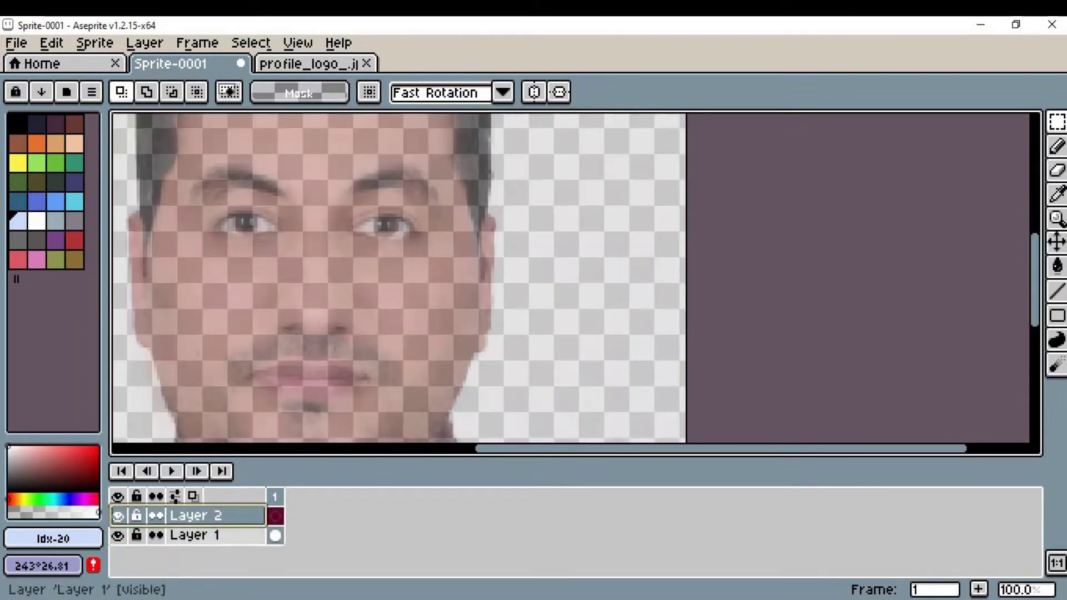
click(217, 535)
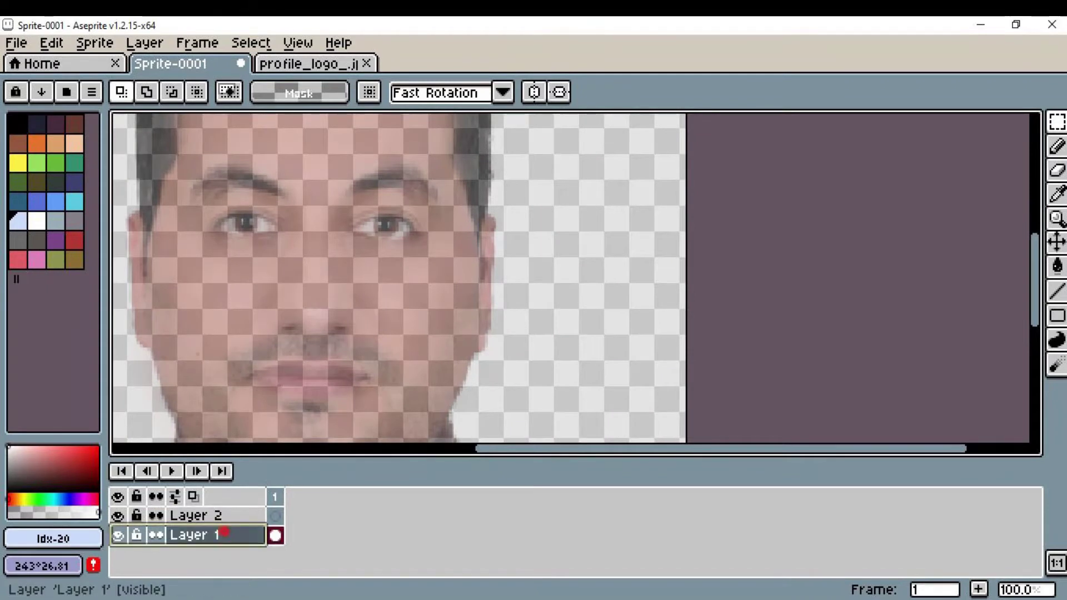
double_click(220, 535)
drag(860, 349, 935, 349)
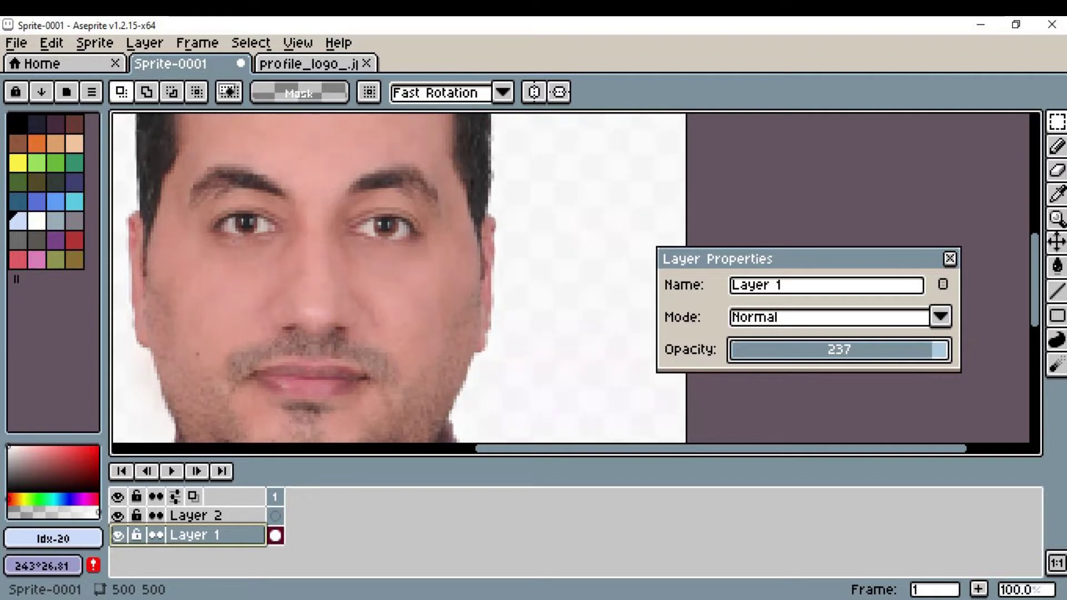
click(247, 516)
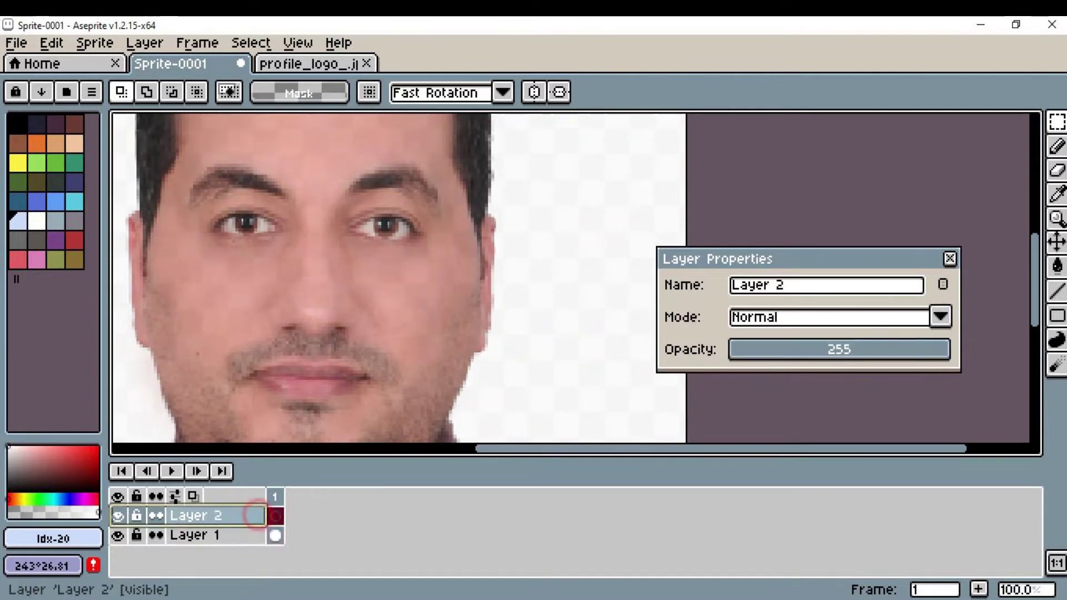
click(950, 258)
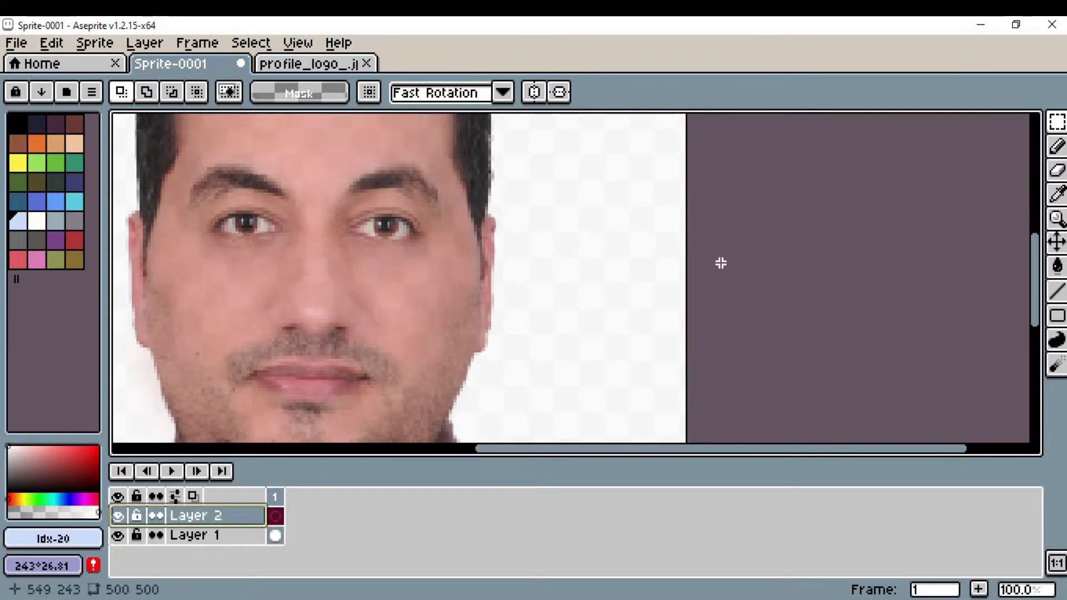
- Enable mirror symmetry across a vertical axis and shift the axis onto the middle of the face
drag(624, 297, 773, 432)
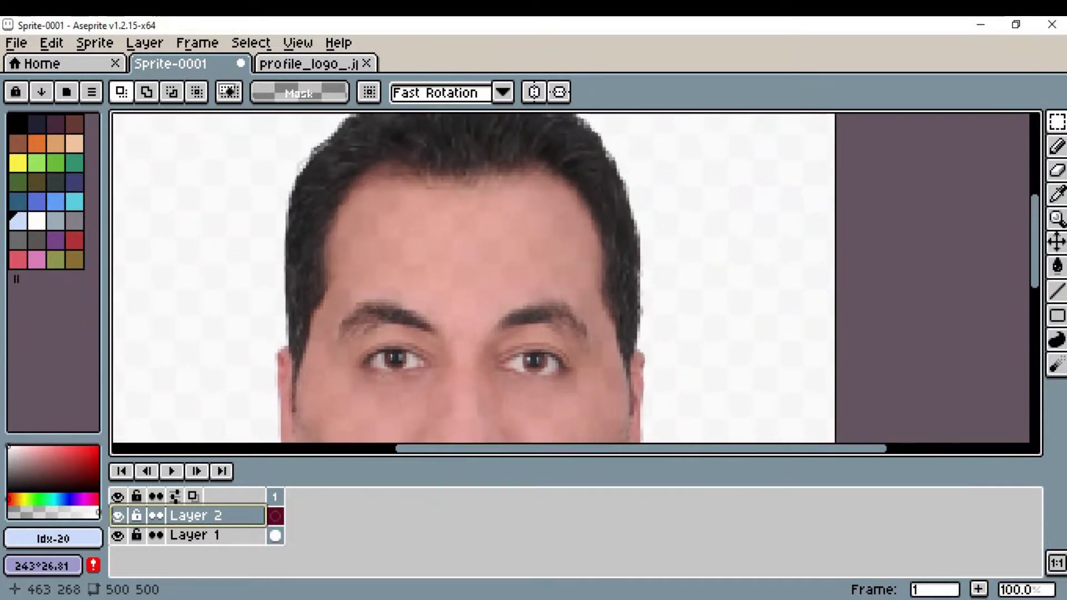
scroll(728, 272, down, 3)
scroll(766, 300, up, 2)
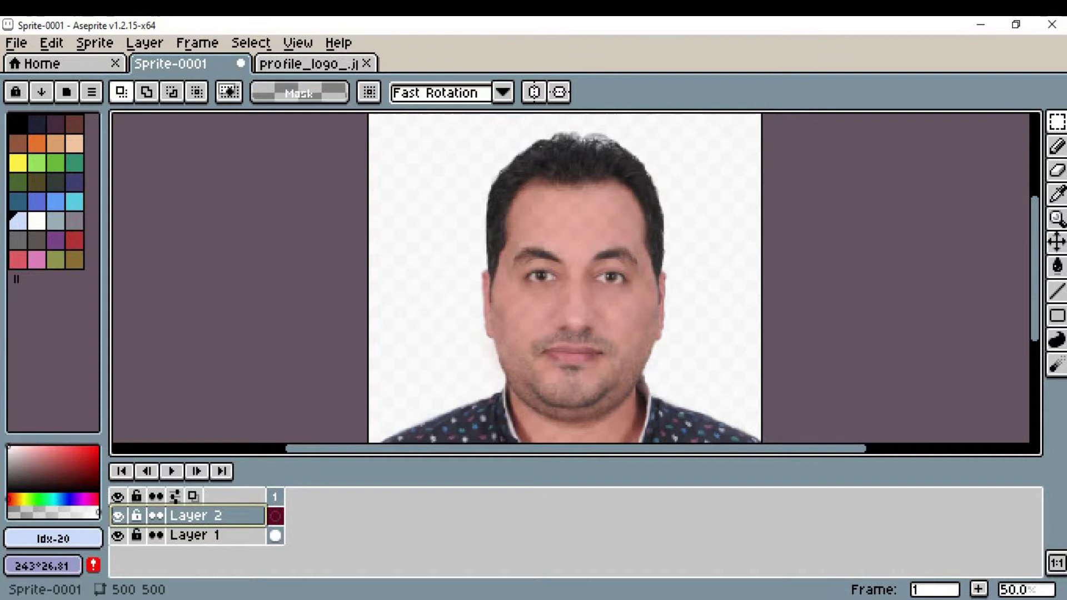
click(534, 92)
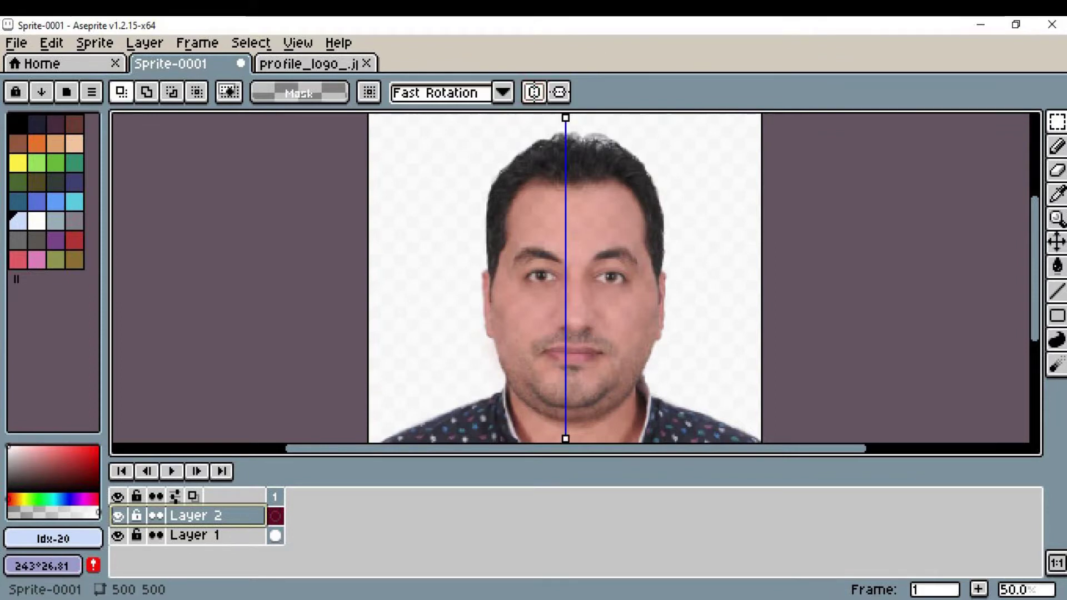
drag(565, 117, 578, 118)
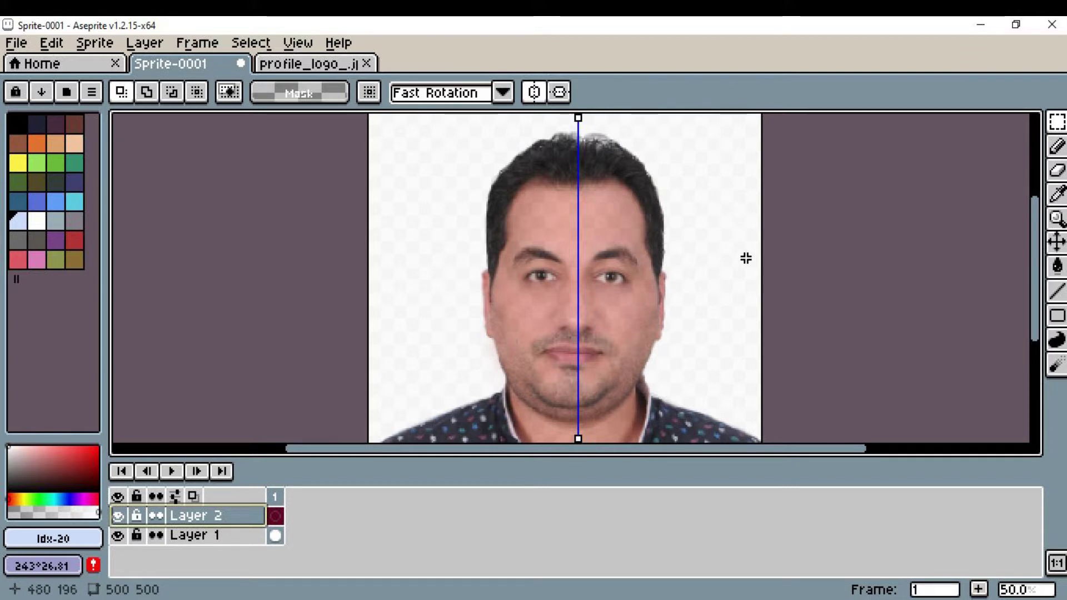
- Choose the Pencil tool and sort the colour palette by luminance
scroll(746, 258, up, 1)
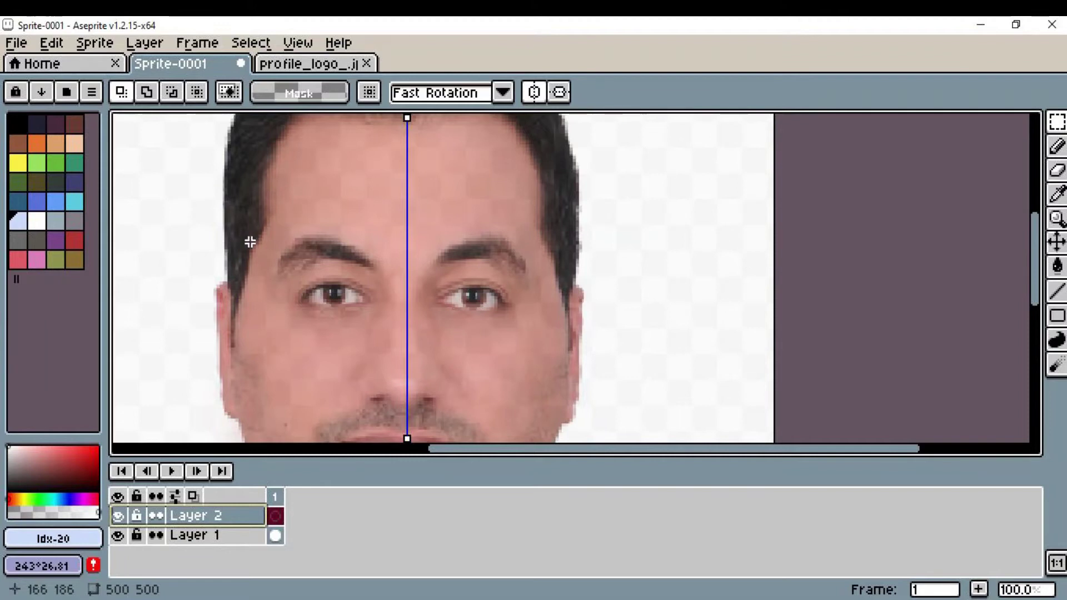
click(1058, 147)
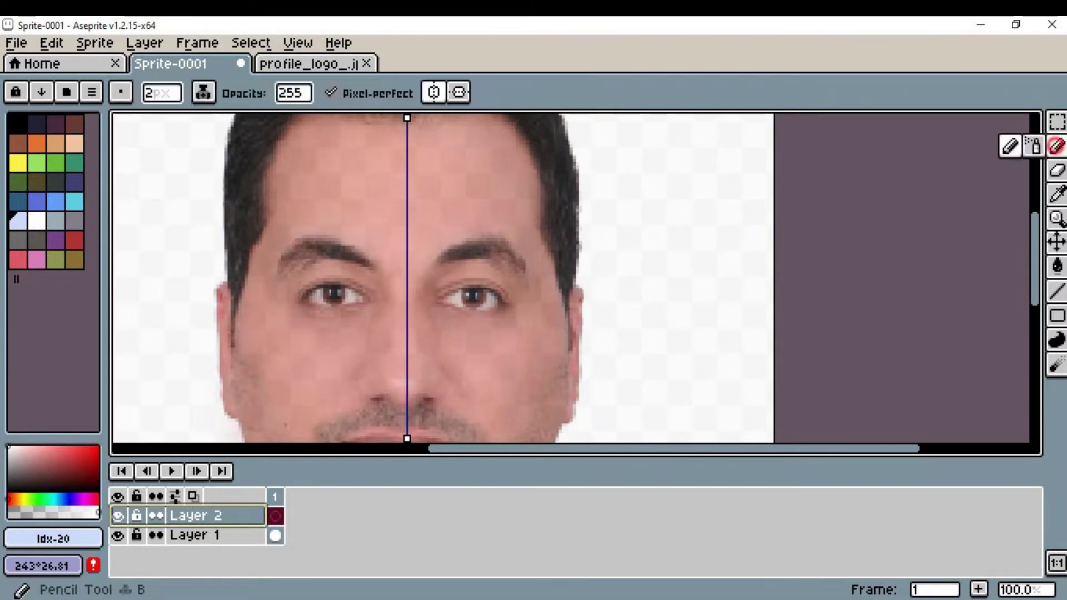
key(ctrl+z)
click(41, 92)
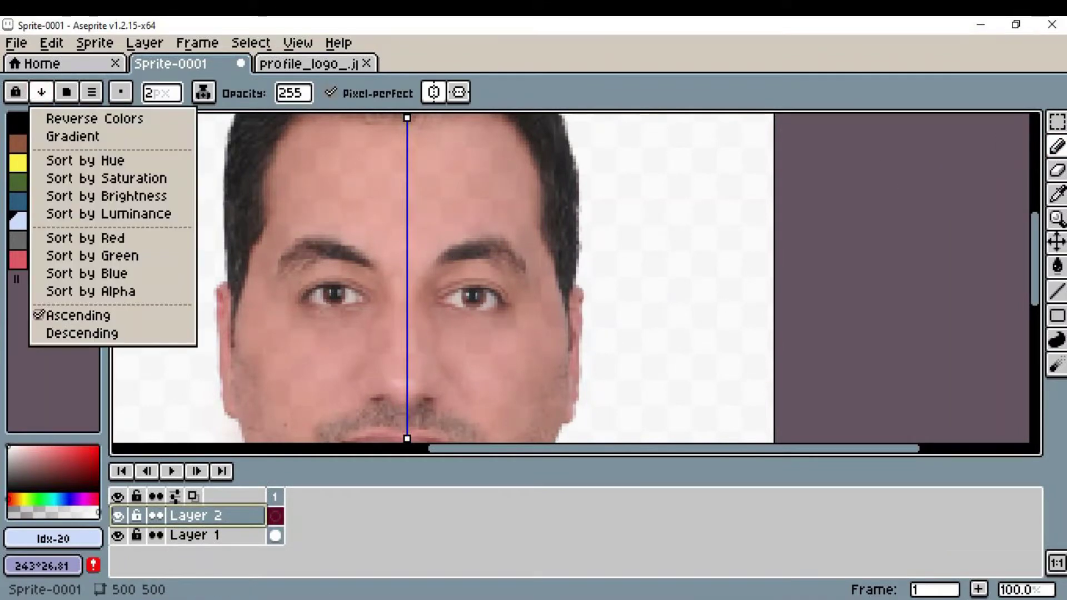
click(108, 214)
click(91, 92)
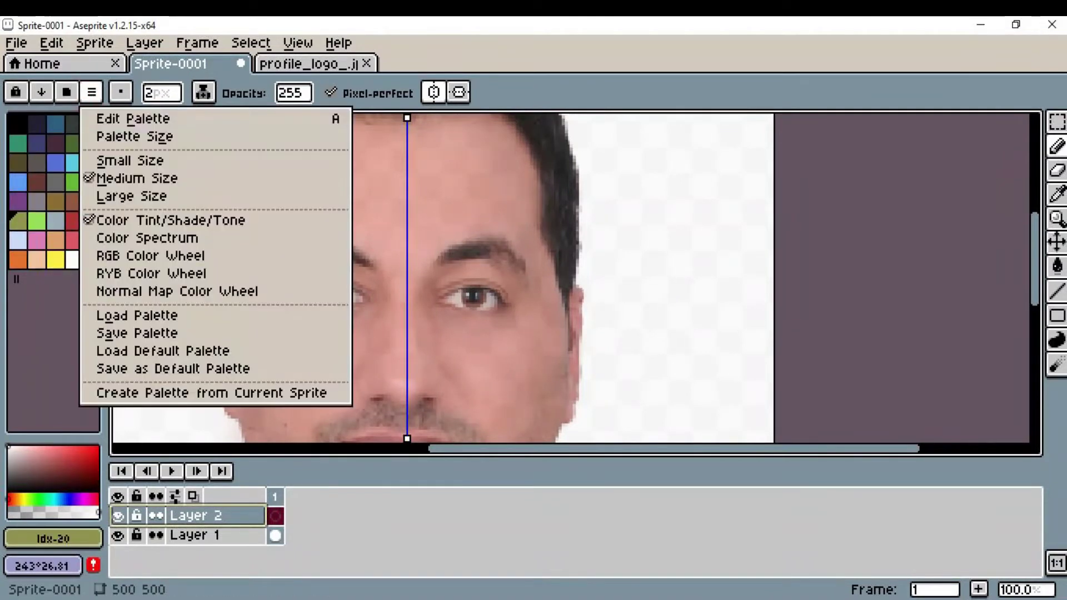
click(136, 316)
click(960, 549)
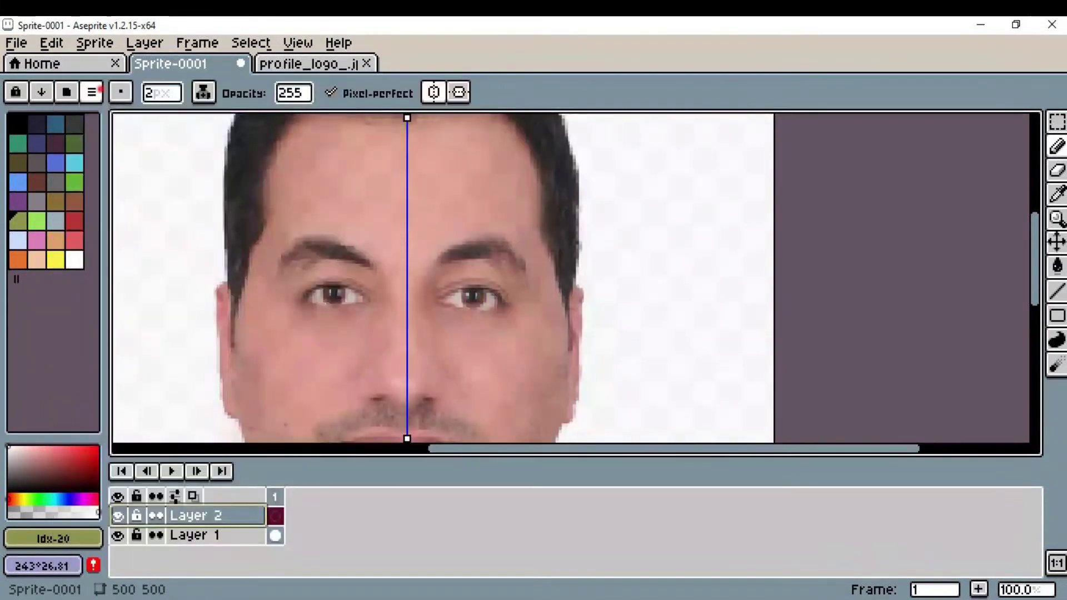
click(92, 91)
click(92, 91)
click(41, 92)
click(93, 565)
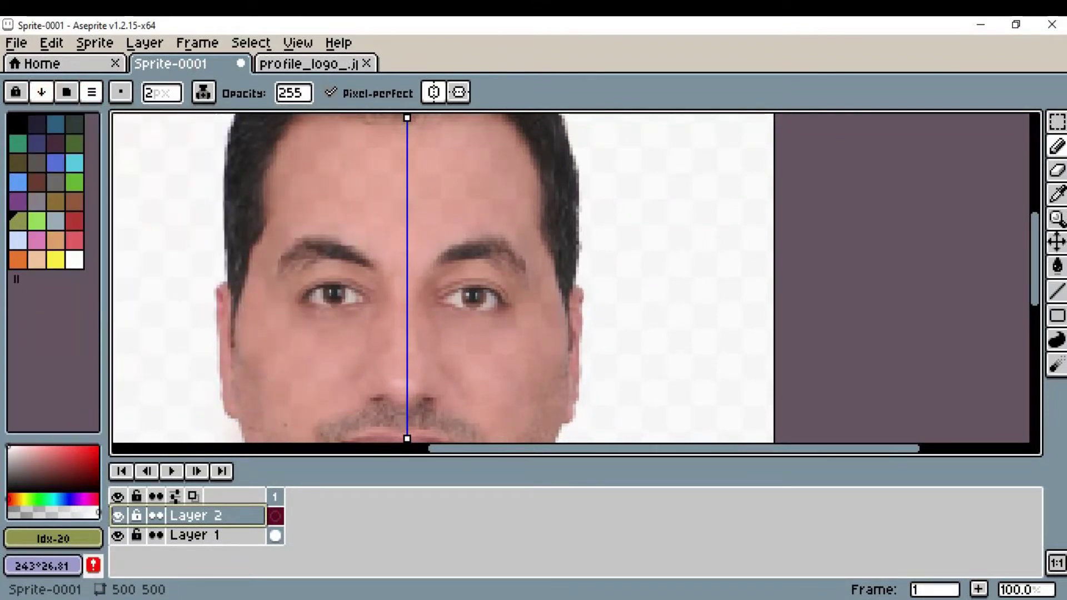
click(66, 538)
click(55, 389)
click(43, 565)
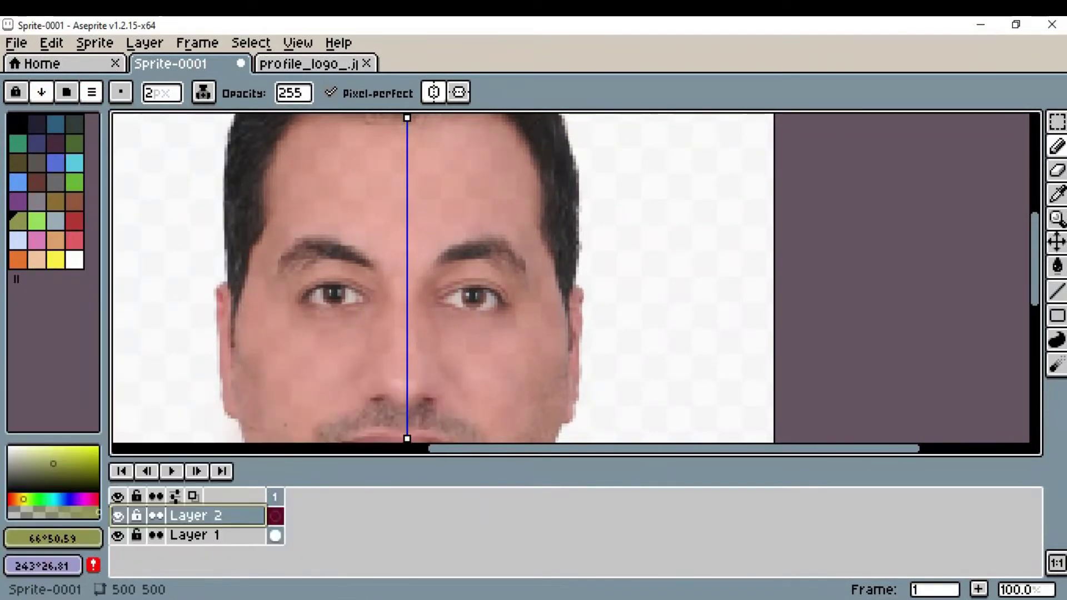
- Trace the mirrored sideburn outlines beside the ears on Layer 2 with a 2 px black pencil
scroll(367, 247, down, 2)
scroll(367, 246, up, 1)
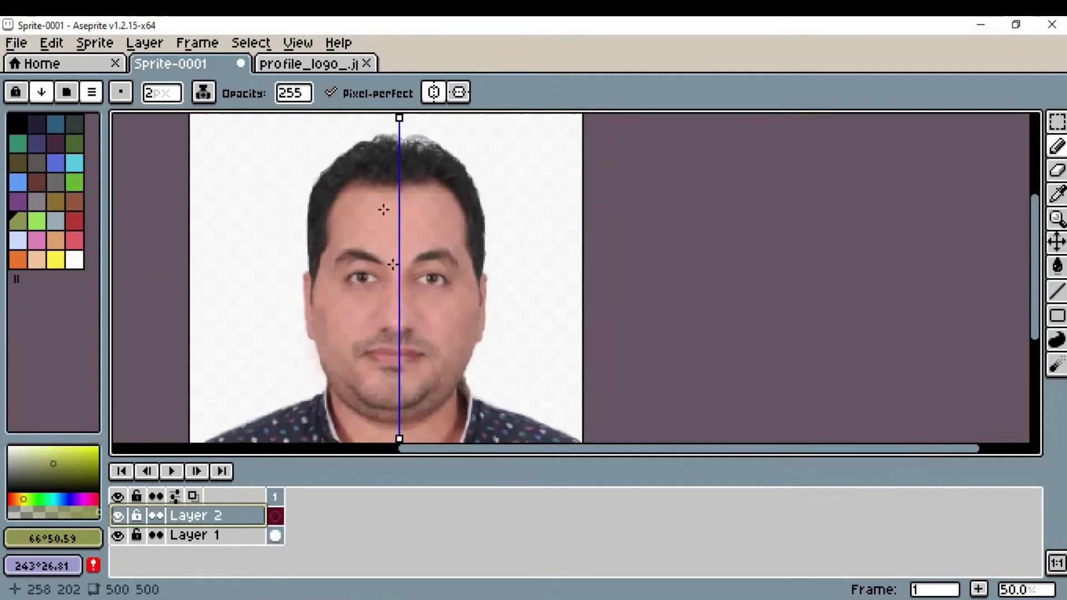
click(18, 121)
scroll(336, 283, up, 3)
mouse_move(247, 353)
mouse_down()
mouse_move(259, 252)
mouse_move(312, 117)
mouse_up()
drag(249, 381, 233, 148)
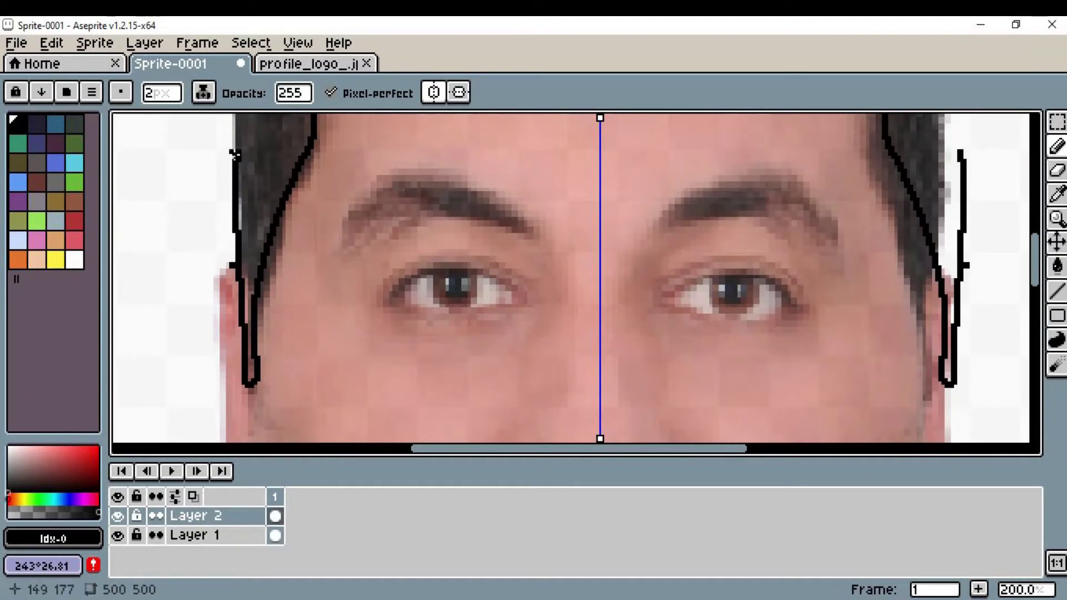
scroll(314, 272, down, 1)
drag(274, 225, 274, 198)
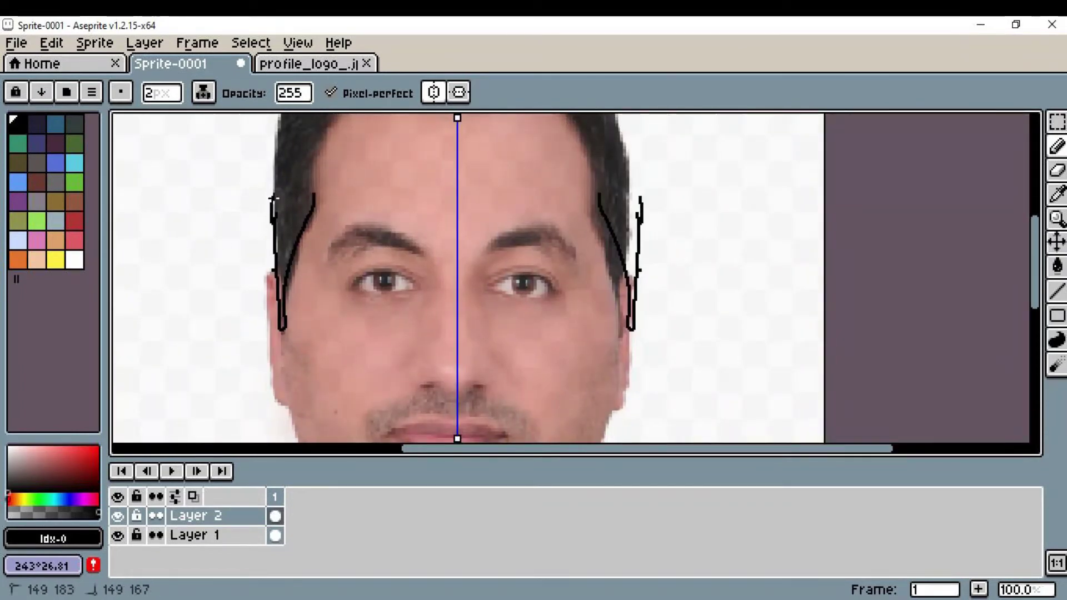
- Trace the hairline across the forehead and the outer contour of the hair up to the symmetry axis
scroll(389, 222, down, 2)
scroll(403, 209, up, 2)
mouse_move(287, 309)
mouse_down()
mouse_move(304, 232)
mouse_move(391, 207)
mouse_up()
mouse_move(264, 229)
mouse_down()
mouse_move(323, 139)
mouse_move(402, 114)
mouse_up()
key(ctrl+z)
mouse_move(717, 334)
mouse_down()
mouse_move(491, 324)
mouse_move(757, 116)
mouse_up()
mouse_move(289, 255)
mouse_down()
mouse_move(325, 186)
mouse_move(402, 128)
mouse_move(470, 117)
mouse_up()
- Outline the eyebrows and the eyes with their irises in black
mouse_move(349, 379)
mouse_down()
mouse_move(385, 364)
mouse_move(437, 373)
mouse_up()
key(ctrl+z)
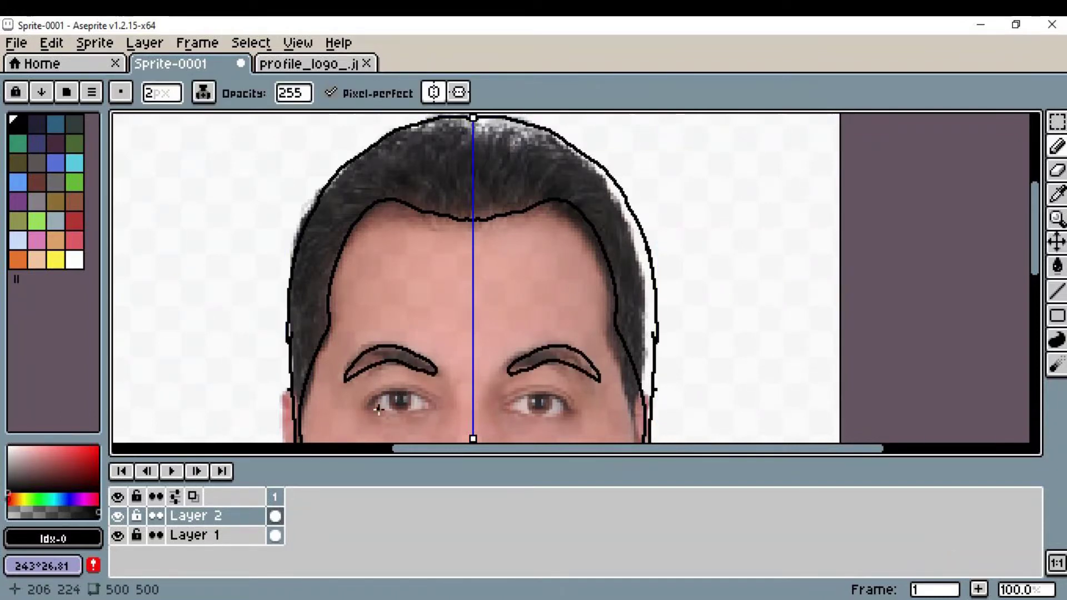
drag(438, 412, 382, 413)
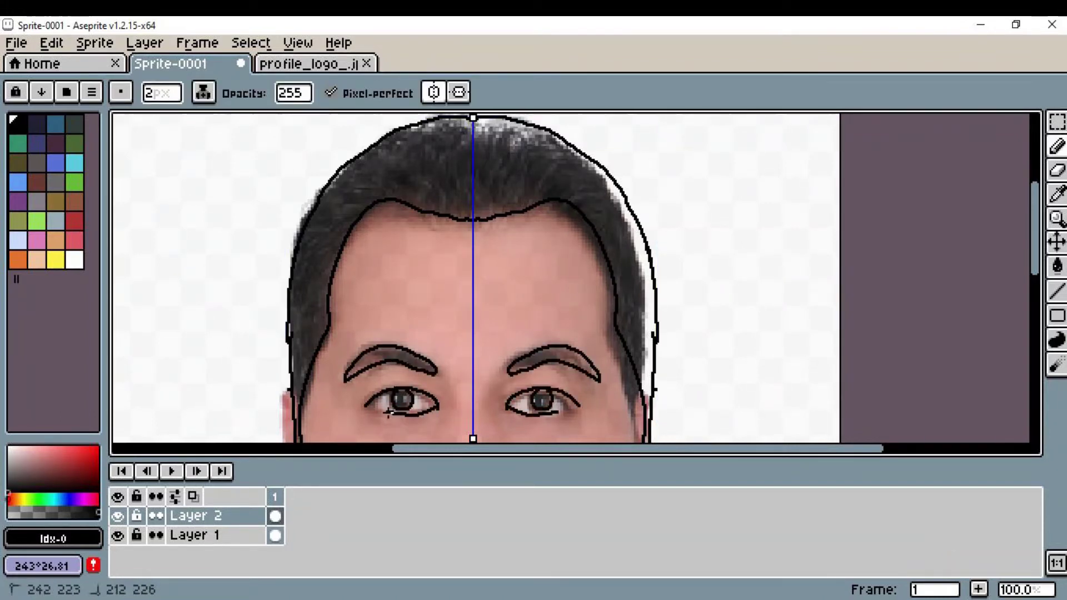
- Trace the underside of the nose with its nostrils and outline the lips with their parting line
scroll(468, 386, down, 3)
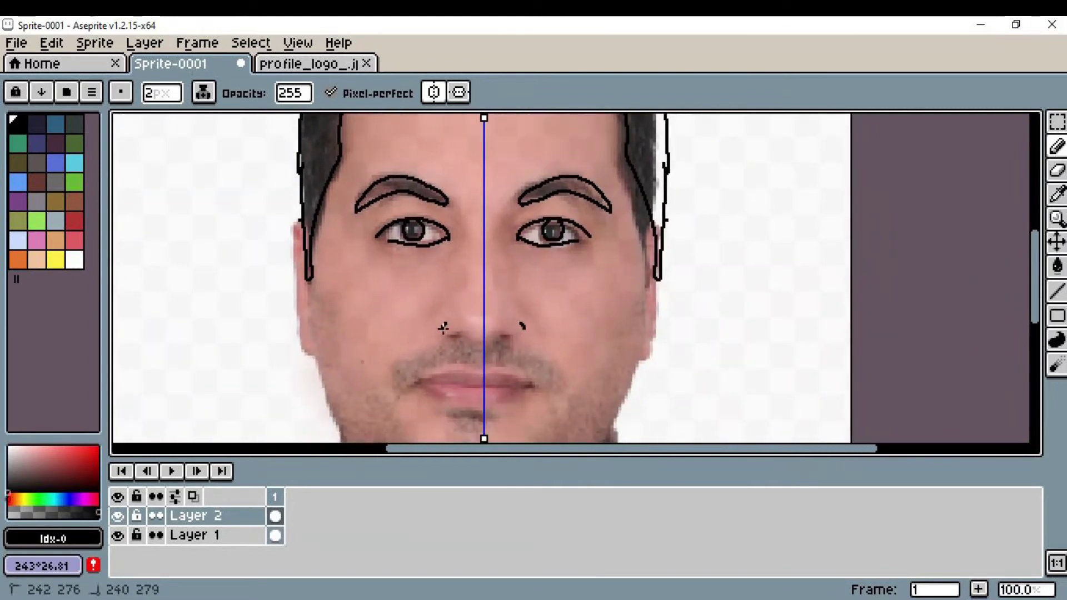
key(ctrl+z)
mouse_move(460, 335)
mouse_down()
mouse_move(483, 346)
mouse_move(448, 325)
mouse_up()
drag(426, 377, 473, 372)
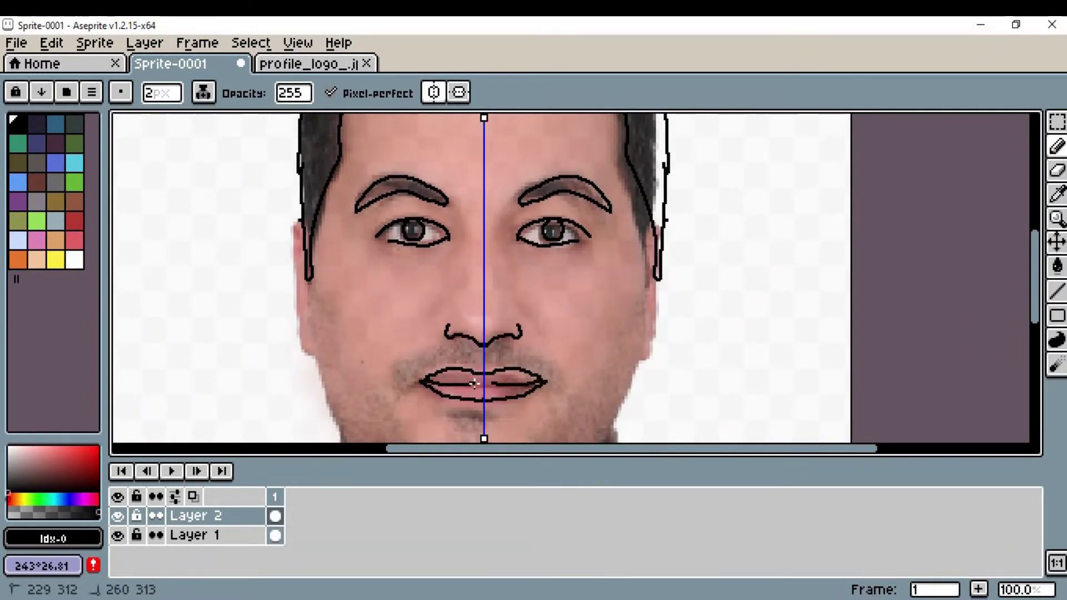
- Trace the ears and the jawline down to the symmetry axis, and add the inner chin contour
drag(300, 331, 293, 222)
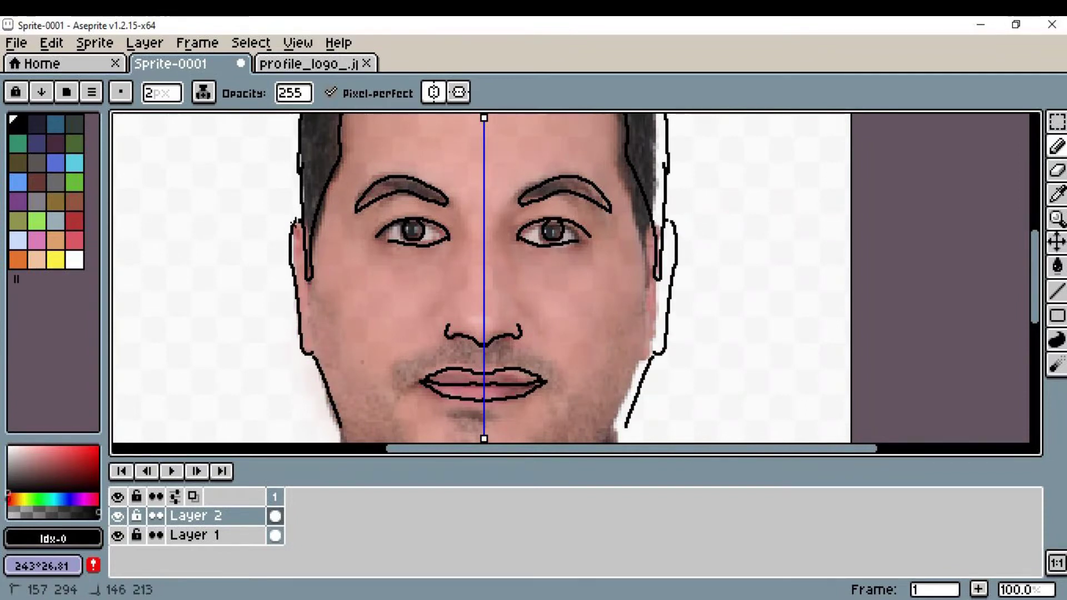
scroll(613, 210, down, 3)
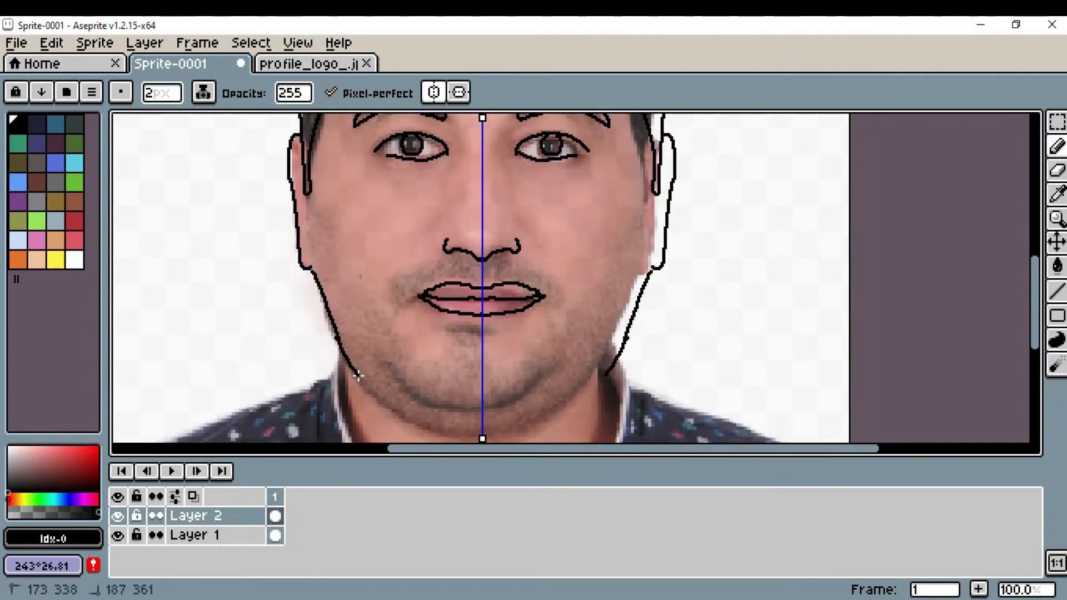
mouse_move(359, 380)
mouse_down()
mouse_move(407, 419)
mouse_move(479, 438)
mouse_up()
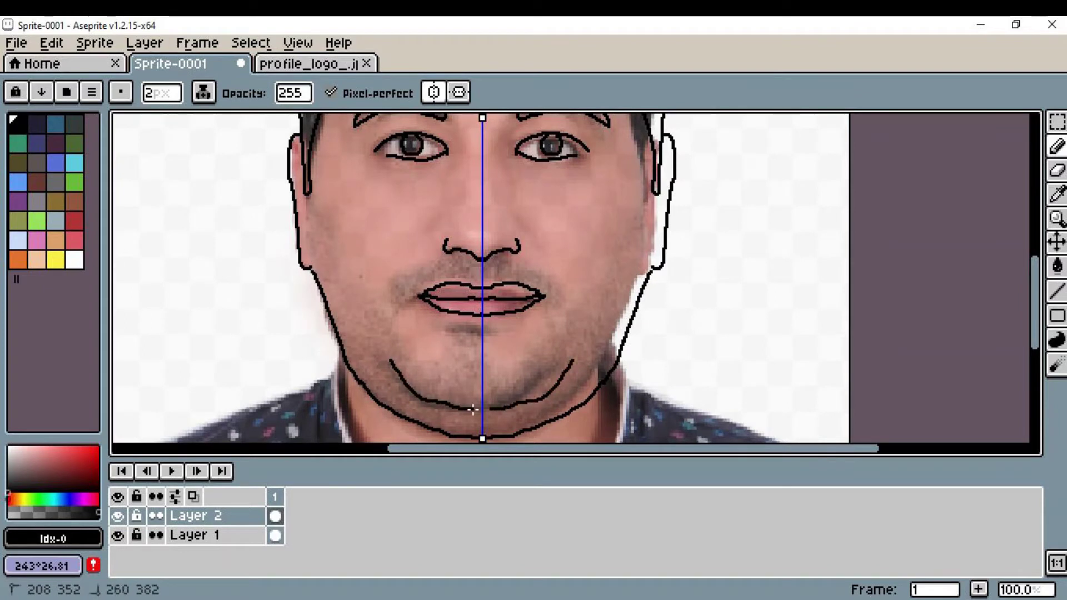
- Fill the hair area with the reddish-brown palette color
scroll(498, 286, up, 1)
scroll(498, 286, down, 1)
drag(619, 178, 593, 383)
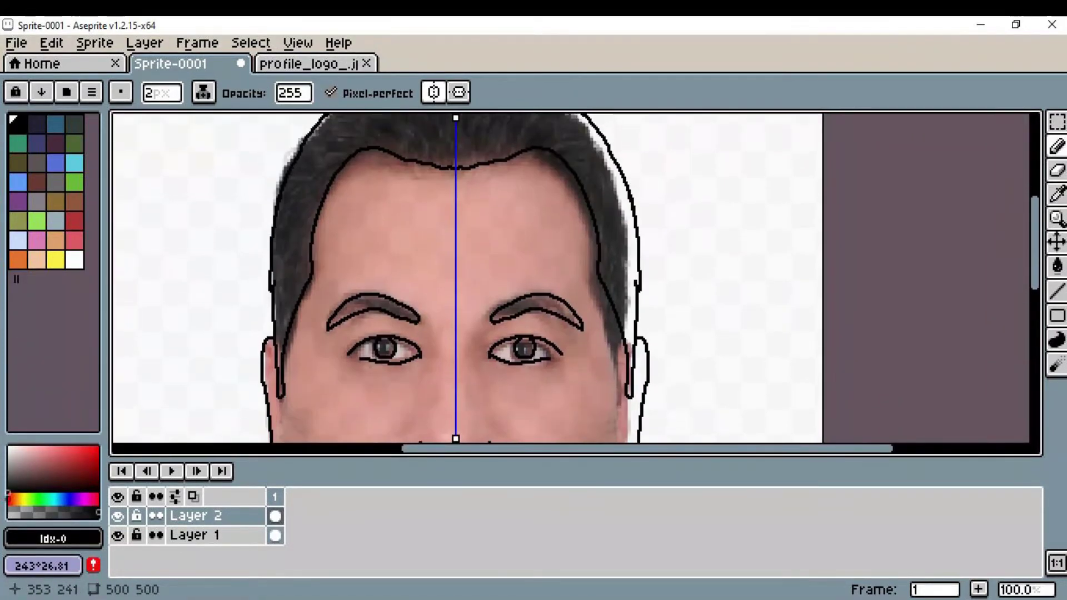
click(74, 201)
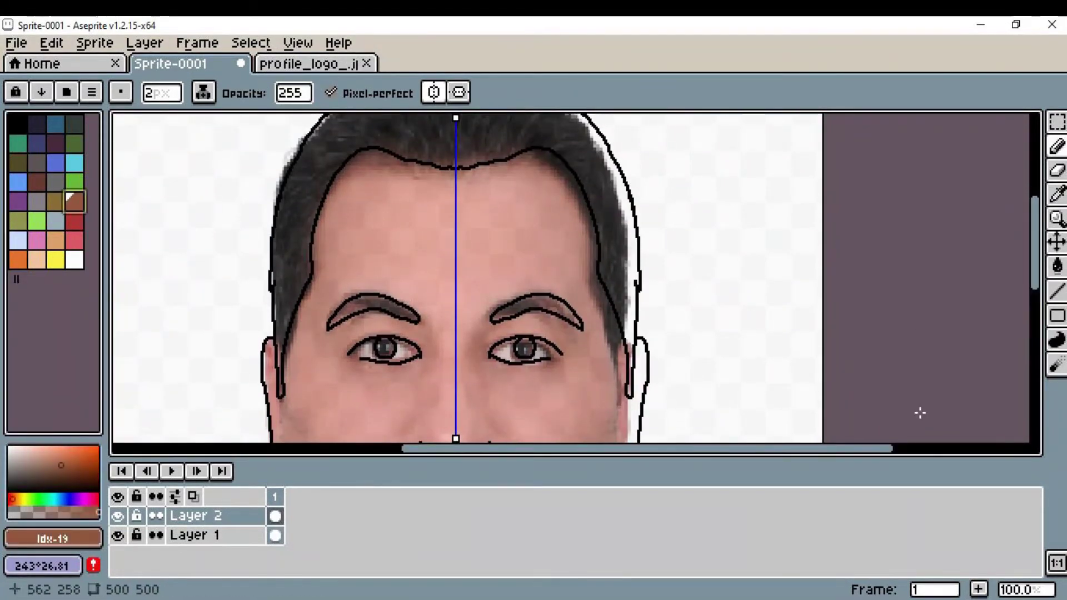
click(1057, 266)
click(1057, 339)
click(1057, 266)
click(623, 233)
scroll(662, 232, down, 1)
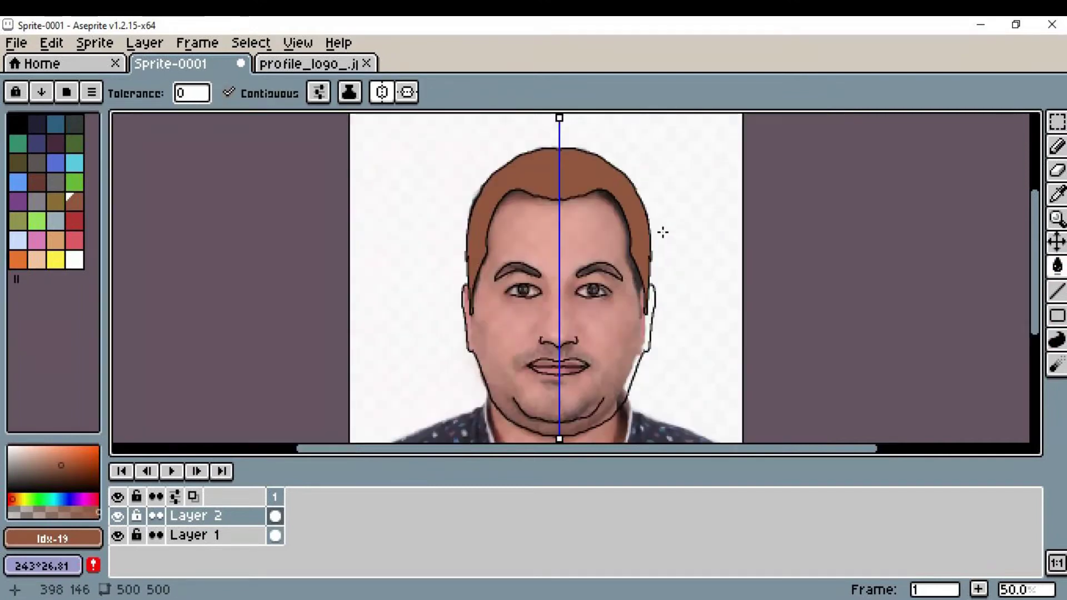
- Refill the hair with a very dark brown and fill the face and ears with the tan palette color
click(73, 484)
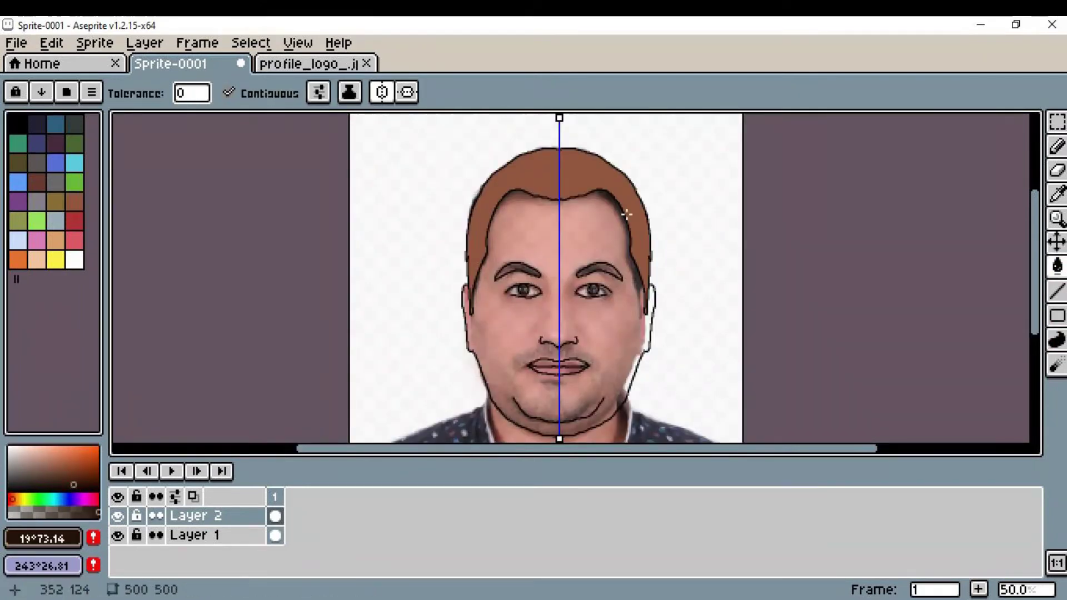
click(597, 179)
click(56, 240)
click(553, 255)
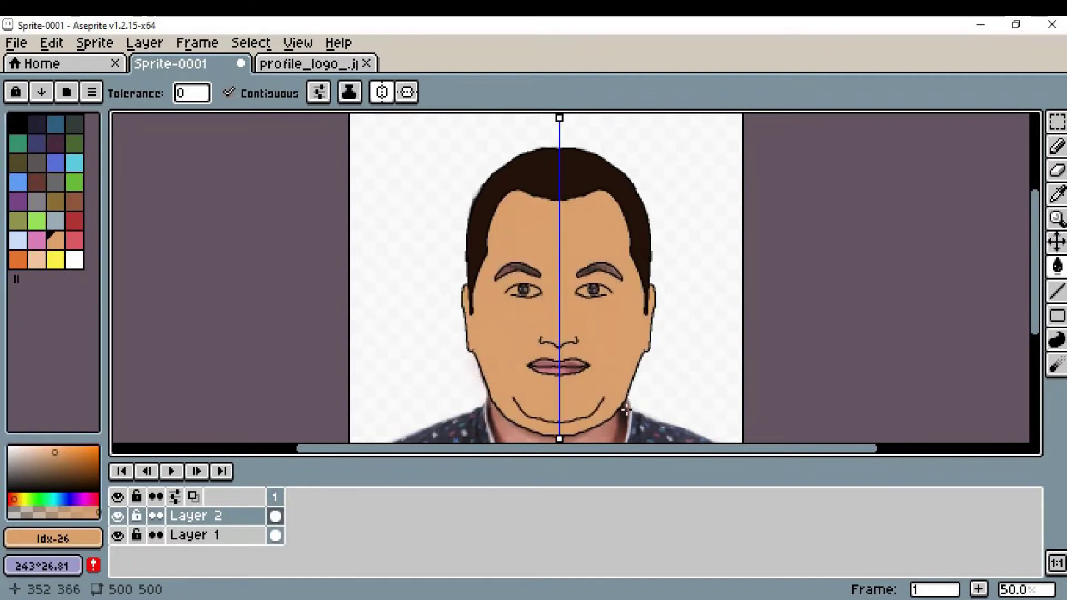
- Sample the dark brown of the hair and fill the eyebrows and irises with it
scroll(627, 314, up, 1)
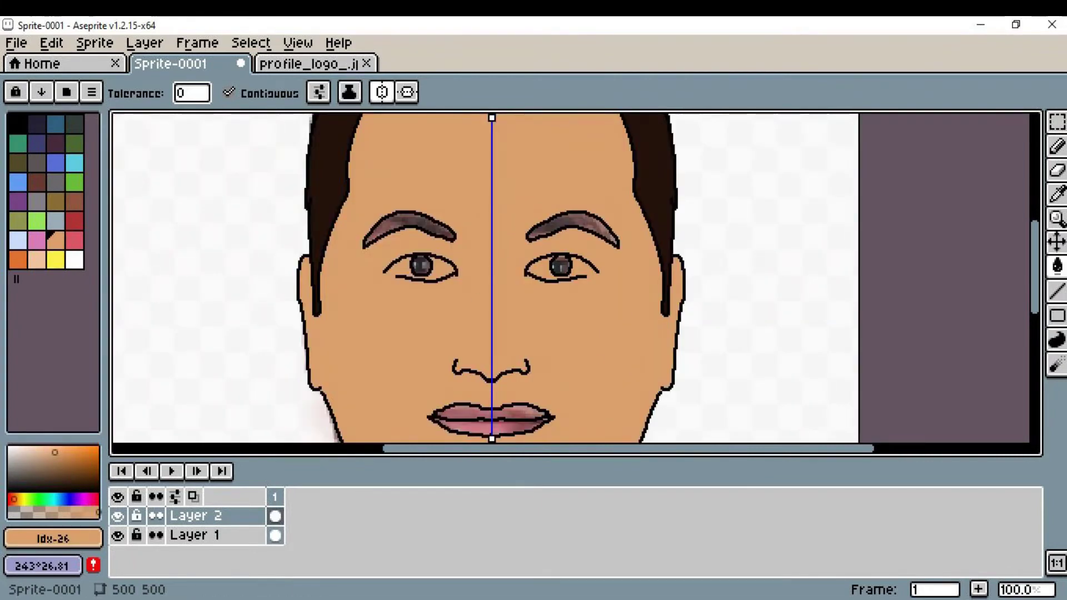
click(1057, 194)
click(656, 199)
click(1057, 265)
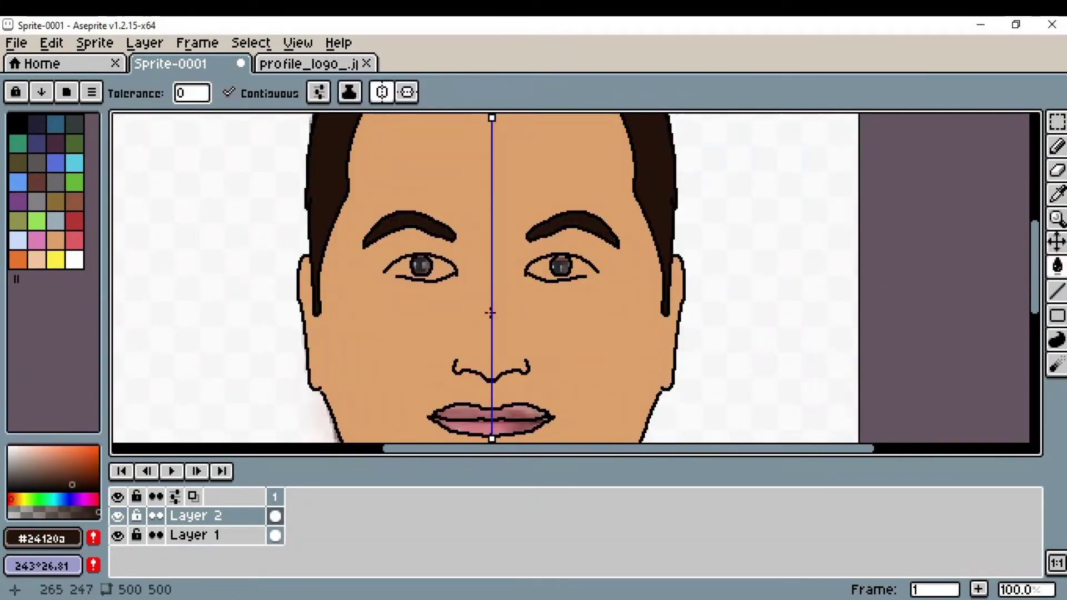
scroll(685, 321, down, 1)
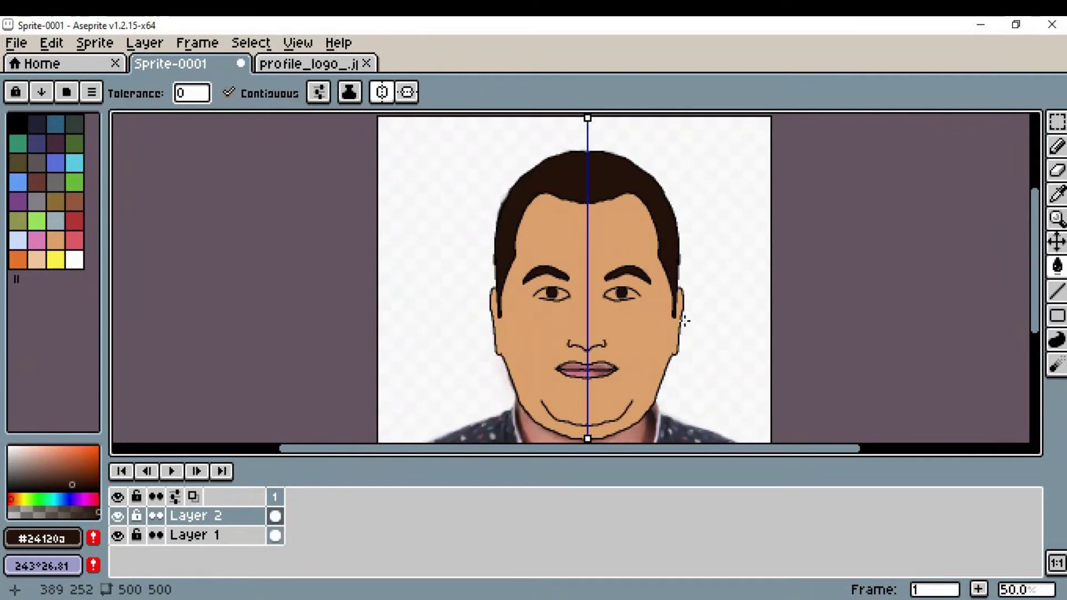
- Close the gaps in the eye outlines with black and fill the whites of the eyes with white
scroll(684, 311, up, 1)
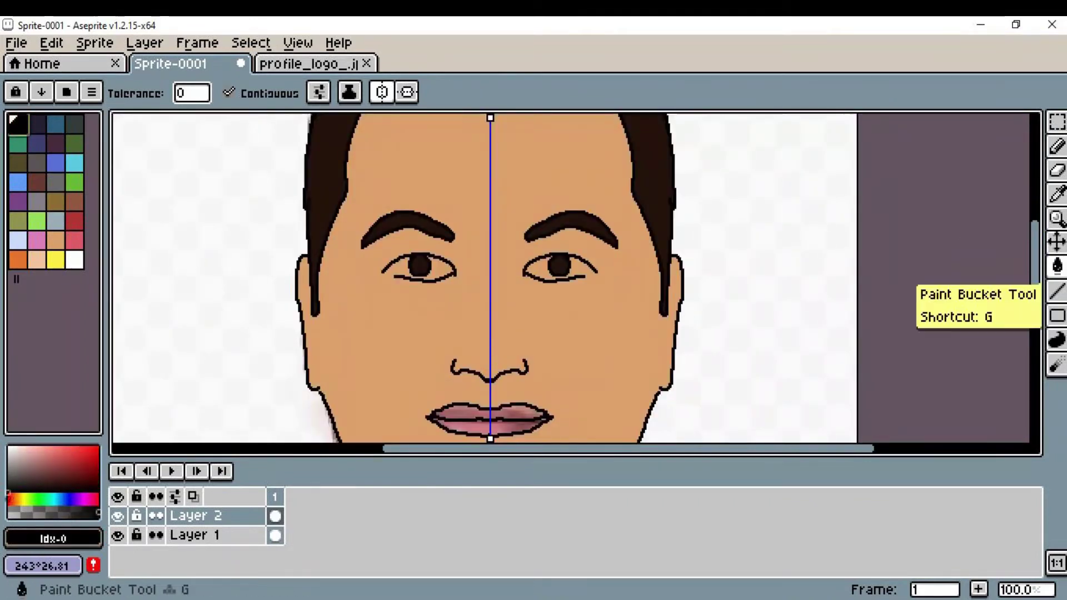
click(1056, 148)
drag(594, 272, 579, 275)
click(74, 260)
click(1057, 267)
click(581, 271)
scroll(599, 356, down, 2)
scroll(657, 386, up, 1)
- Erase the outer jaw and double-chin area outside the inner chin contour with a 50 px eraser
drag(657, 386, 748, 290)
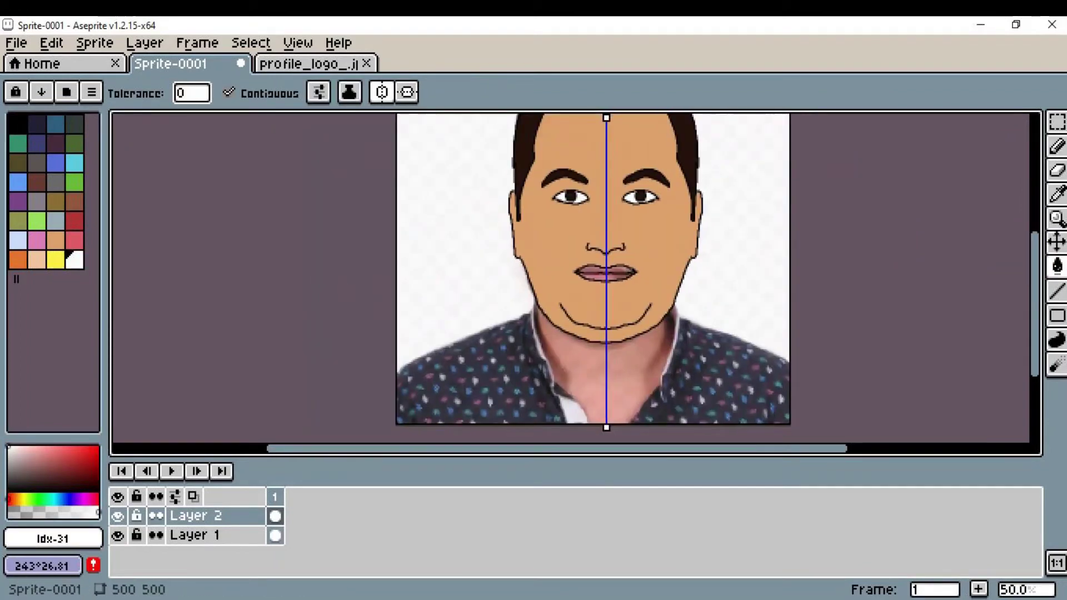
click(1057, 170)
mouse_move(153, 93)
mouse_down()
mouse_move(155, 117)
mouse_move(337, 118)
mouse_up()
text(50)
mouse_move(519, 316)
mouse_down()
mouse_move(539, 312)
mouse_move(608, 353)
mouse_move(544, 319)
mouse_up()
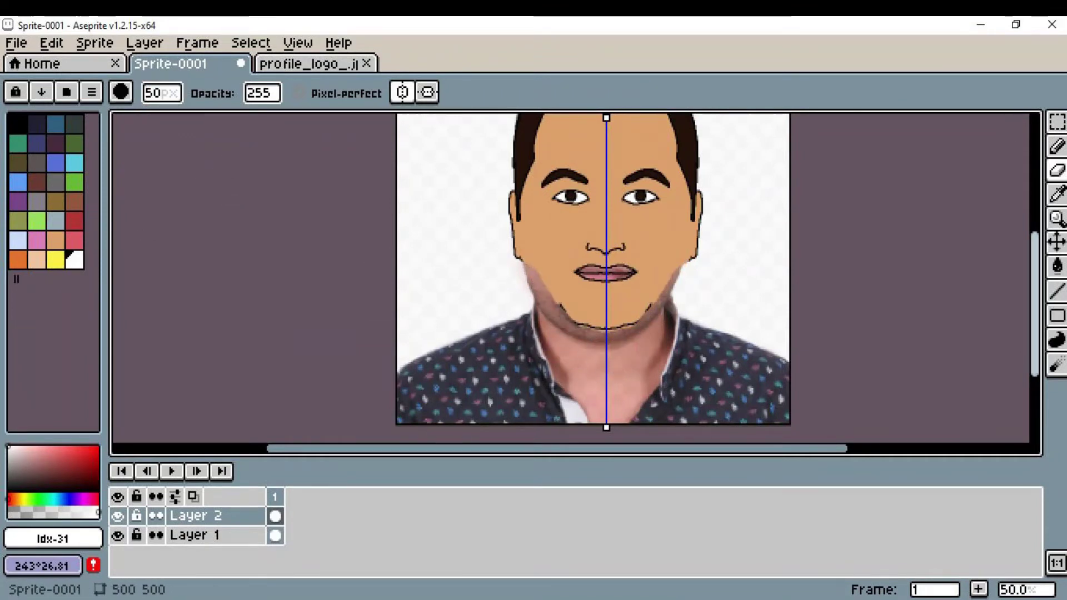
- Redraw a slimmer black jawline from below the ears to the inner chin contour
click(1057, 146)
key(ctrl+z)
key(x)
scroll(542, 288, up, 1)
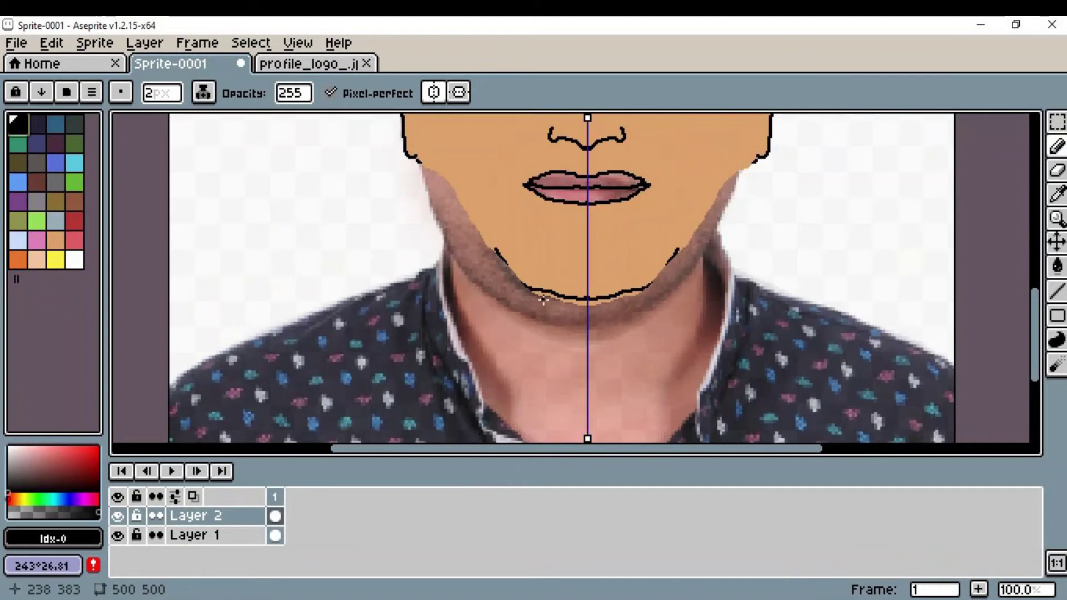
key(b)
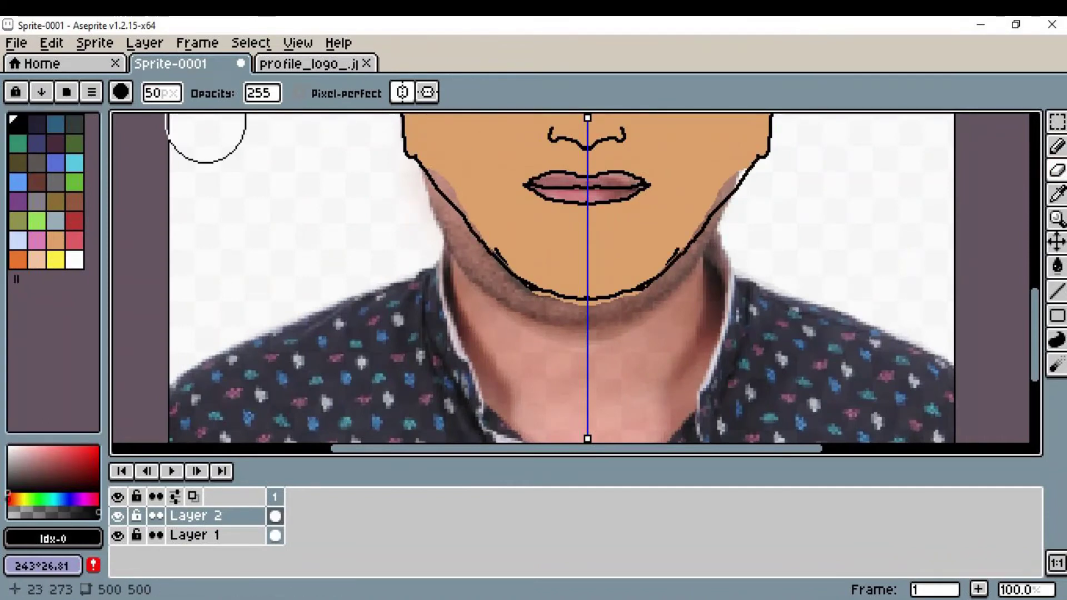
- Erase the leftover ends of the inner chin contour inside the jaw with a 20 px eraser
click(161, 93)
text(20)
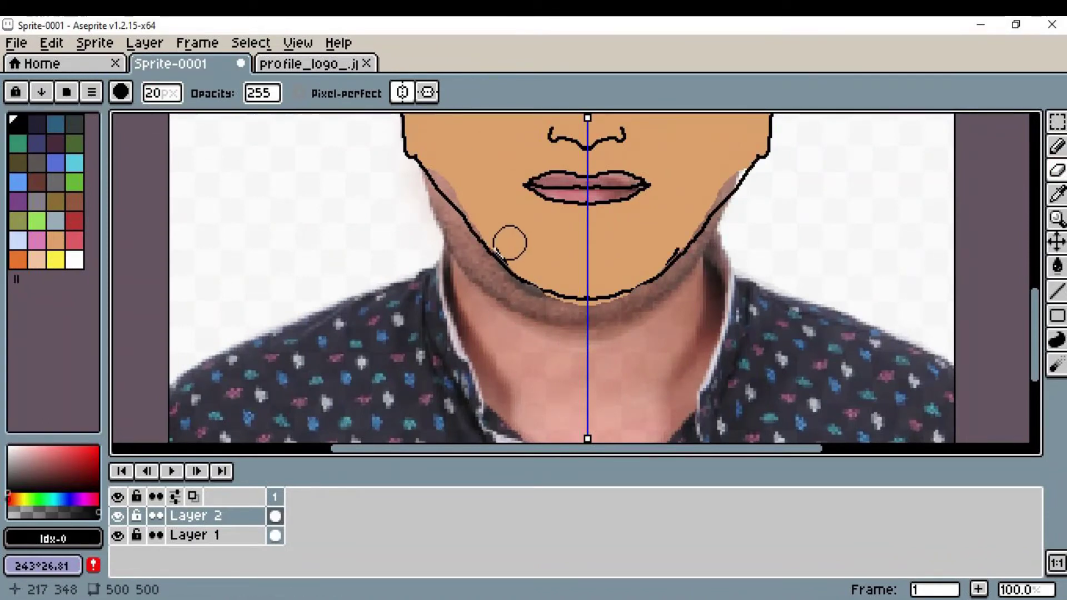
drag(509, 243, 523, 251)
click(505, 241)
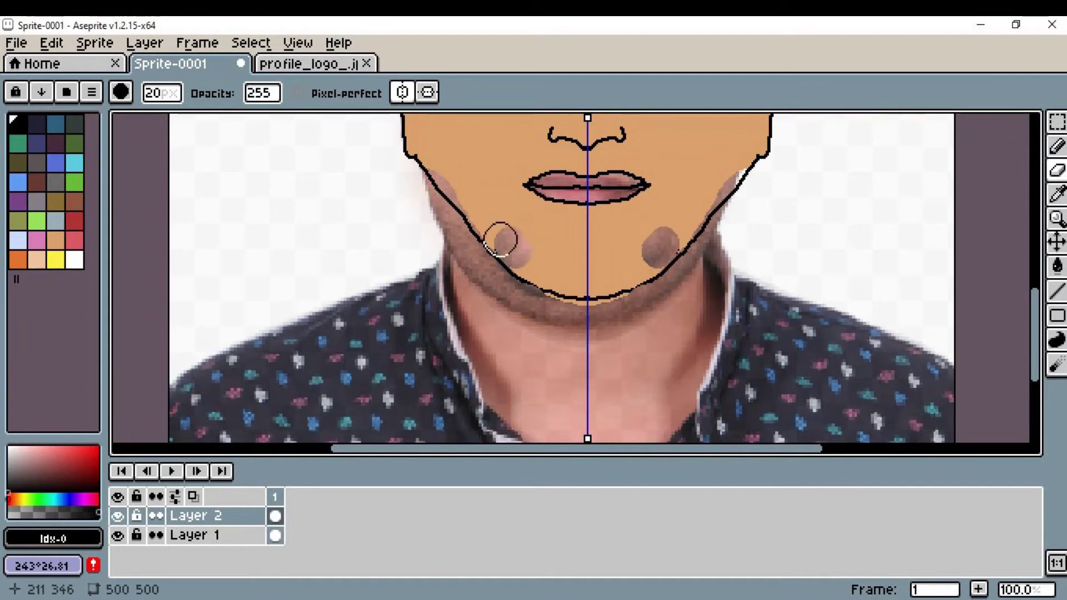
- Sample the tan skin color #D9A066 and fill the erased patches inside the jawline with it
click(1057, 194)
click(717, 167)
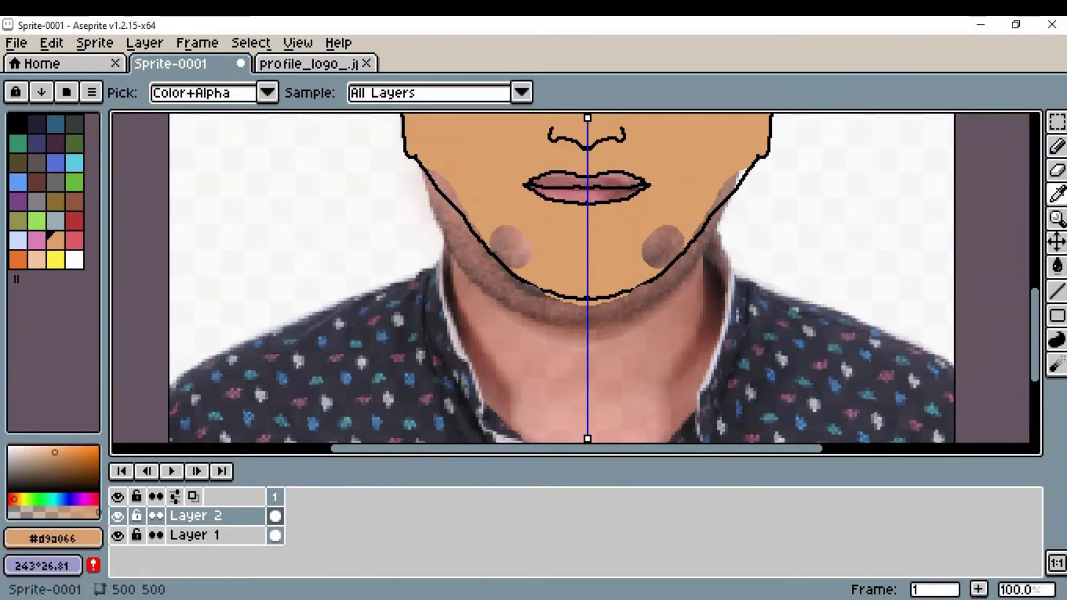
key(g)
click(664, 246)
click(722, 197)
- Fill the upper and lower lips with a dark red
scroll(571, 328, down, 2)
scroll(663, 254, up, 2)
alt+click(398, 353)
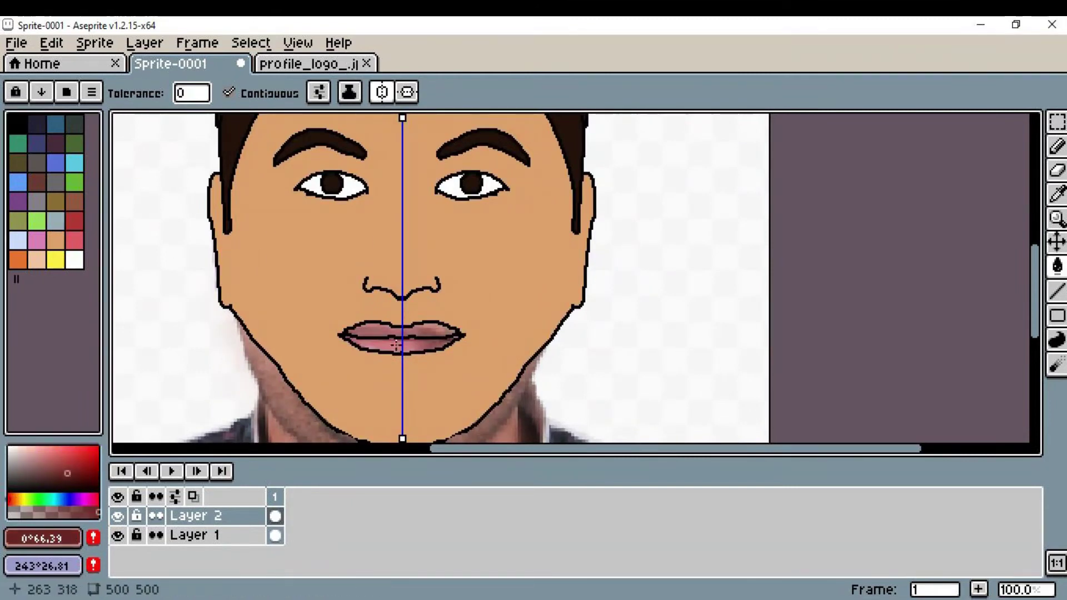
scroll(617, 304, down, 2)
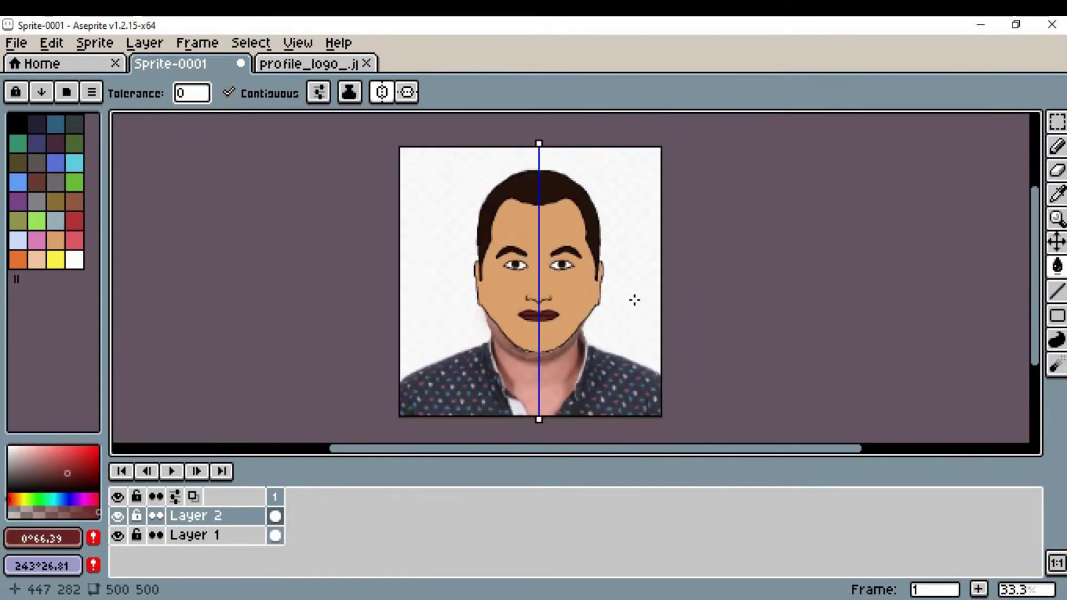
scroll(634, 300, up, 2)
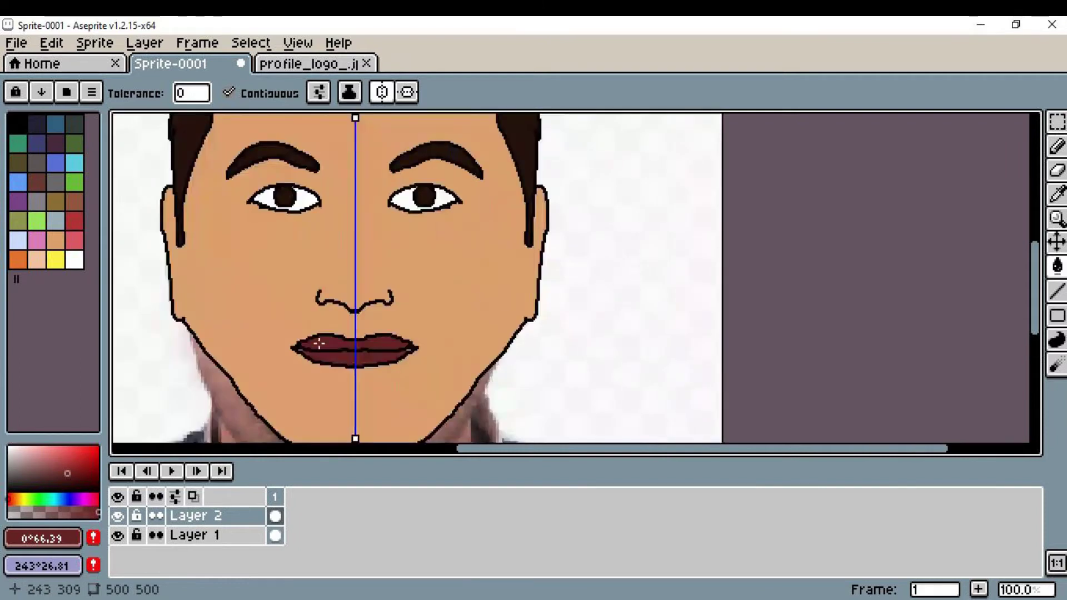
- Erase the bottom of the chin outline and select black for redrawing it
scroll(493, 388, down, 1)
key(b)
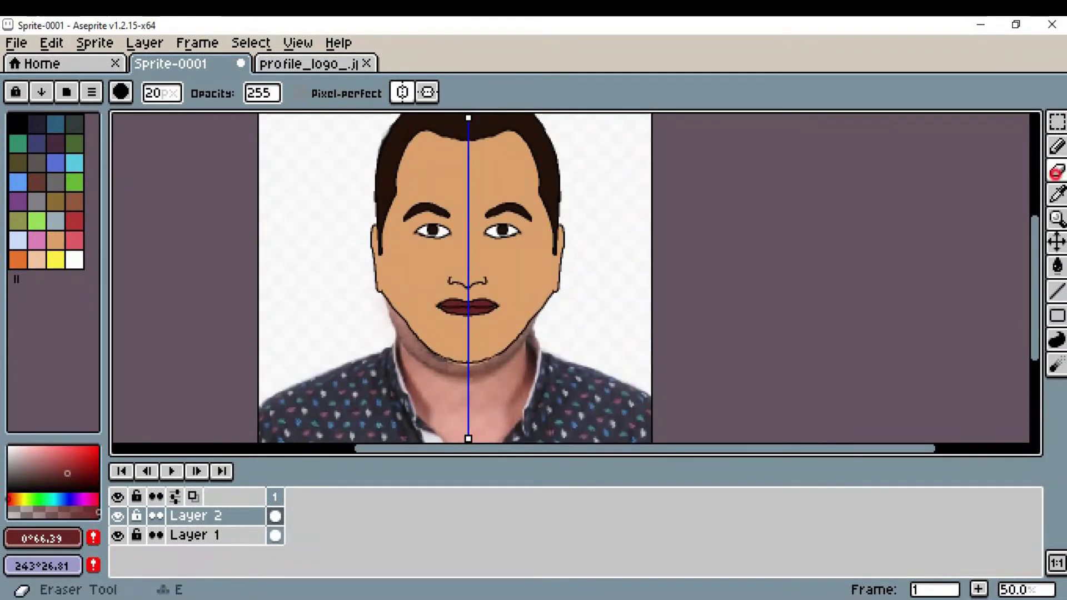
click(18, 123)
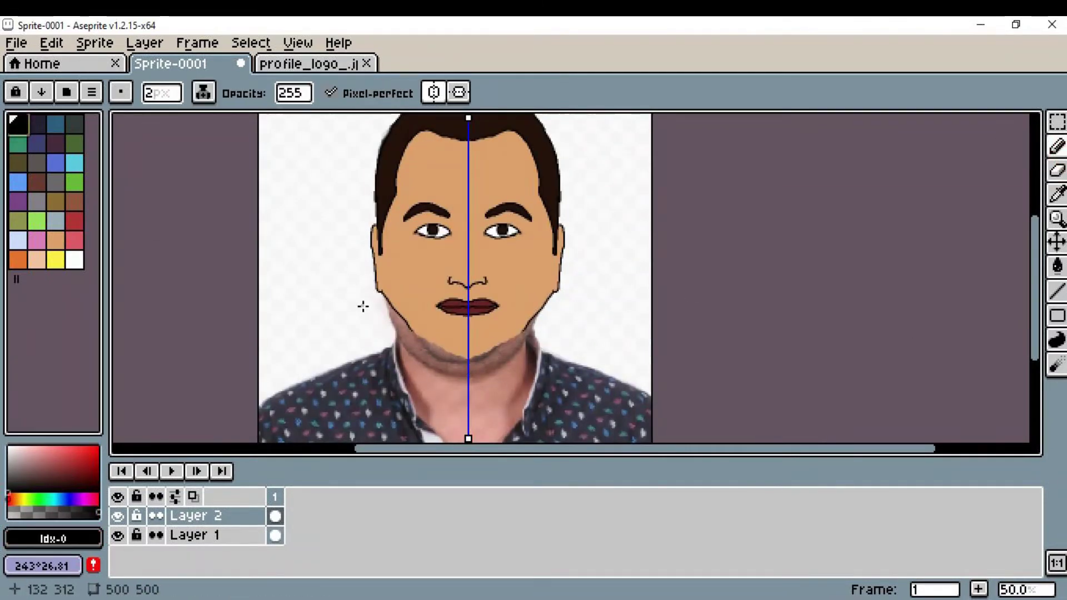
- Try to redraw the chin outline in black and fill the gap above it with tan, and undo both
drag(412, 328, 433, 357)
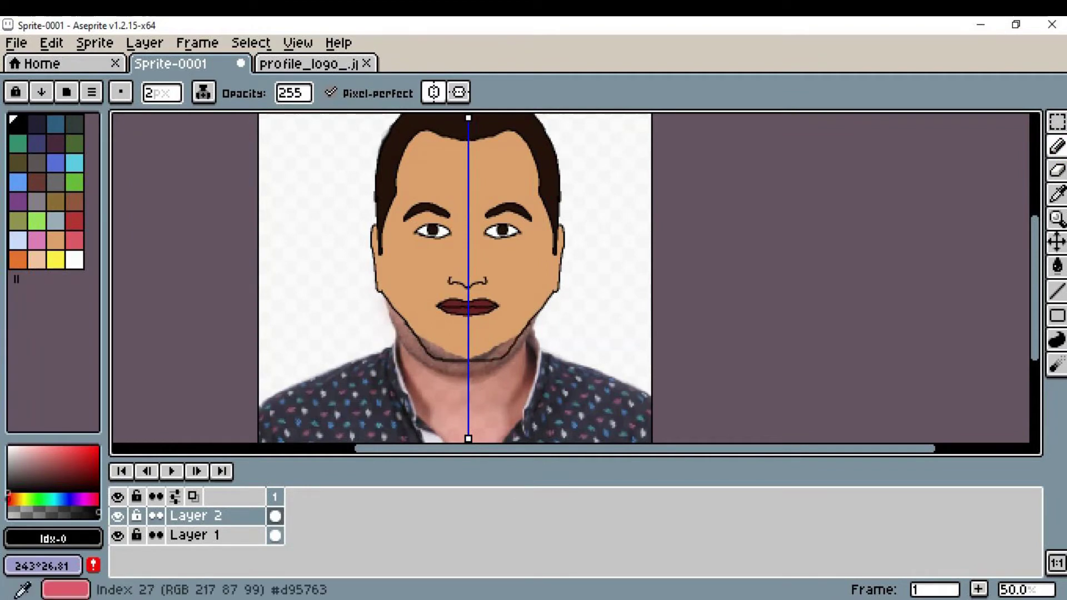
click(56, 240)
key(g)
click(442, 357)
key(ctrl+z)
key(ctrl+z)
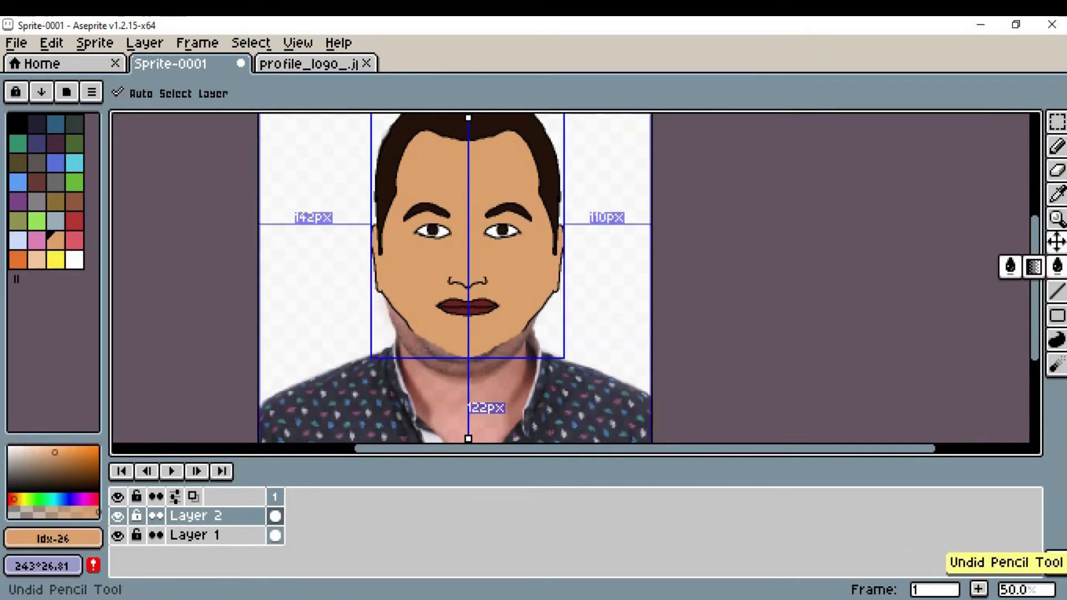
- Redraw the chin outline in black from the jawline down to the symmetry axis
click(1057, 146)
click(18, 123)
drag(402, 318, 413, 331)
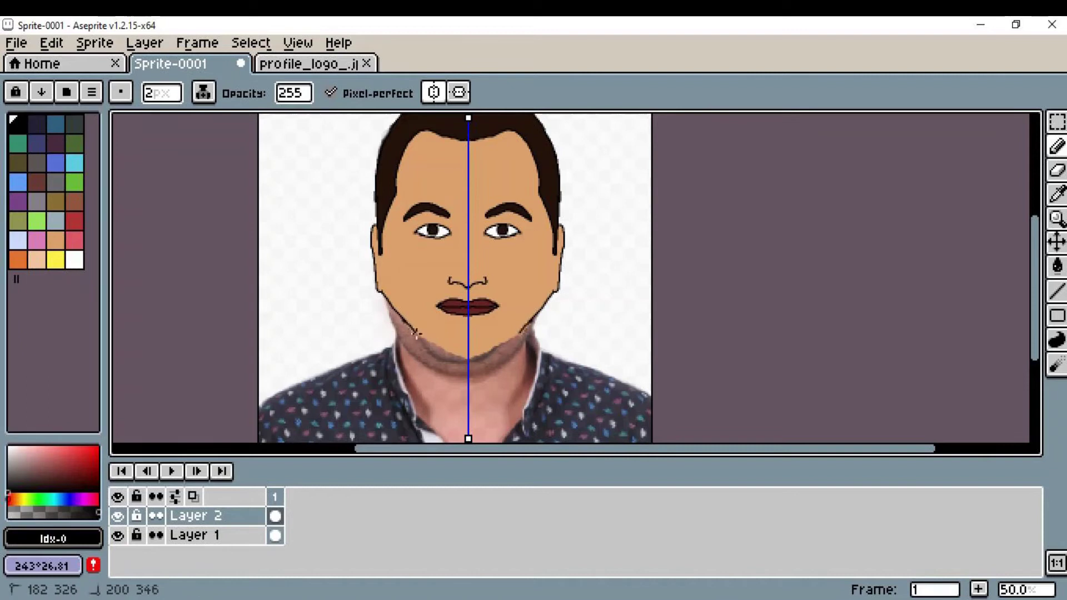
- Try to fill the gap between the face and the new chin outline with tan, and undo the fills
click(55, 240)
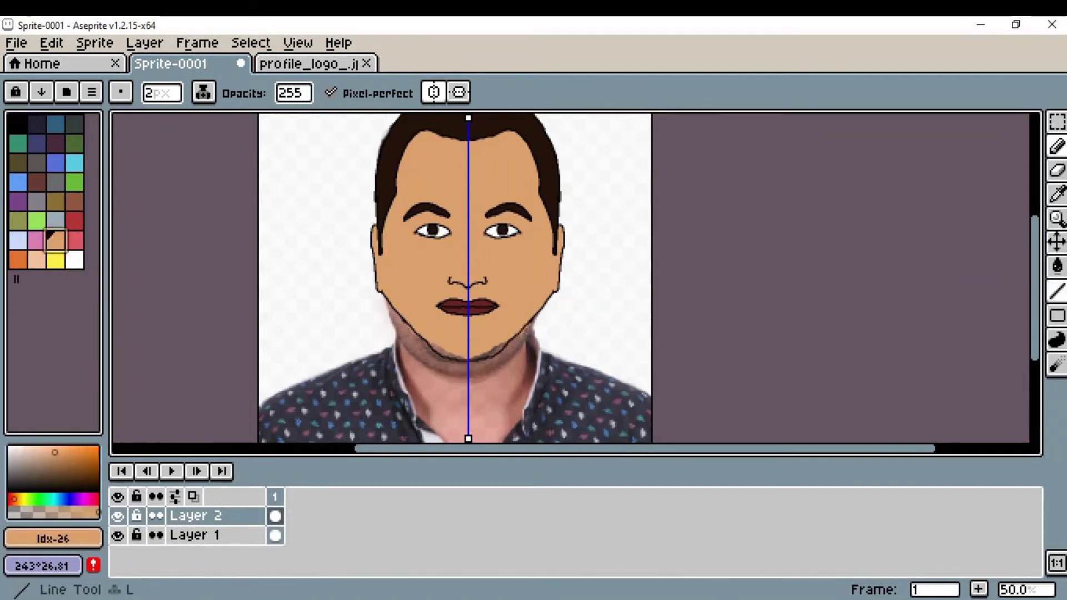
key(g)
click(523, 387)
scroll(523, 387, down, 2)
key(ctrl+z)
scroll(516, 361, up, 4)
drag(601, 282, 740, 136)
click(408, 279)
key(ctrl+z)
- Close the break in the jaw outline with black and fill the remaining gap along the chin with tan
click(18, 124)
click(1056, 145)
click(490, 314)
click(55, 240)
click(1056, 266)
scroll(533, 288, down, 4)
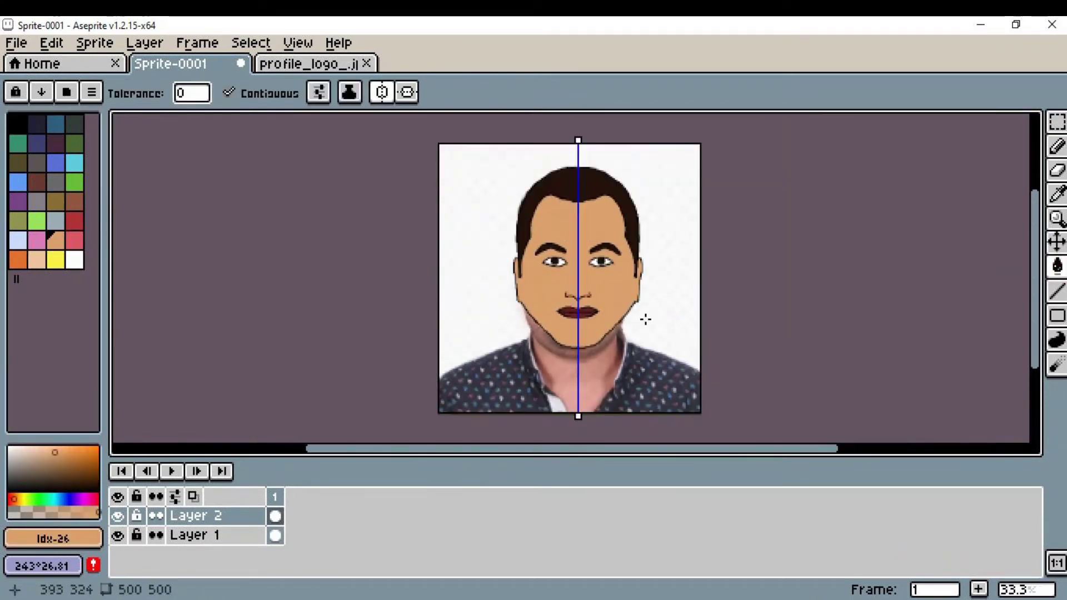
- Draw the inner ear curves in black with the Pencil tool
scroll(643, 317, up, 3)
key(b)
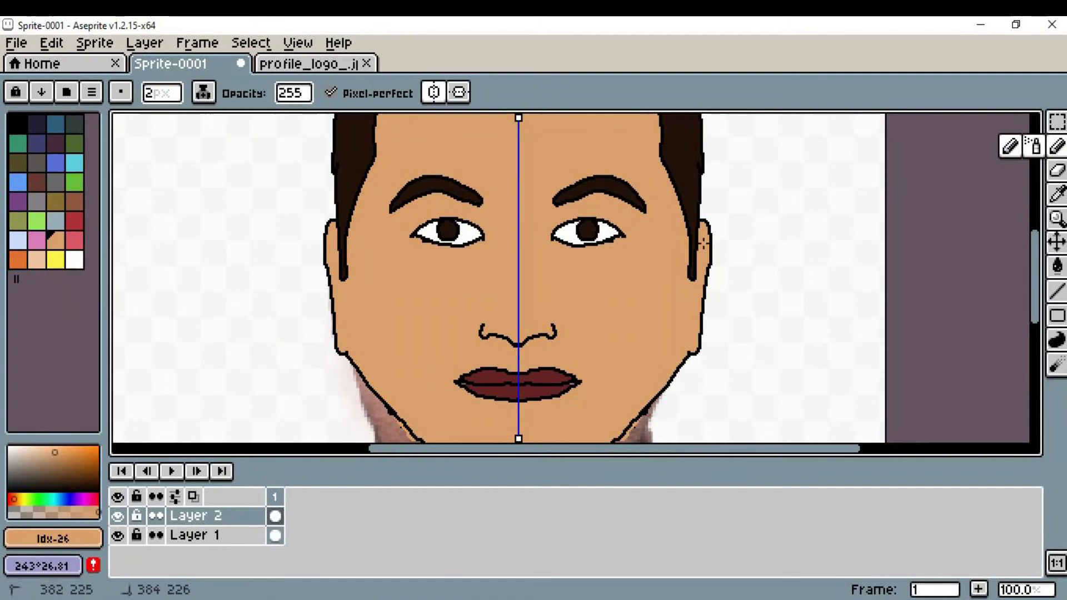
key(x)
drag(689, 325, 699, 300)
key(ctrl+z)
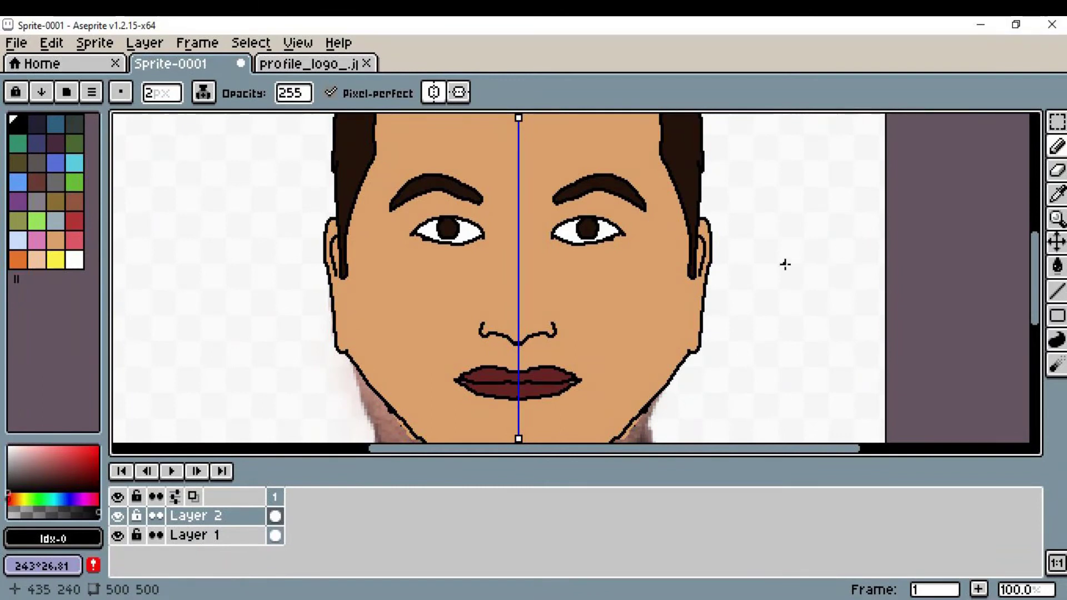
- Add a new layer above the face drawing and mix a muted grayish brown for the beard
scroll(741, 274, down, 2)
scroll(834, 301, up, 2)
scroll(607, 293, down, 1)
key(shift+n)
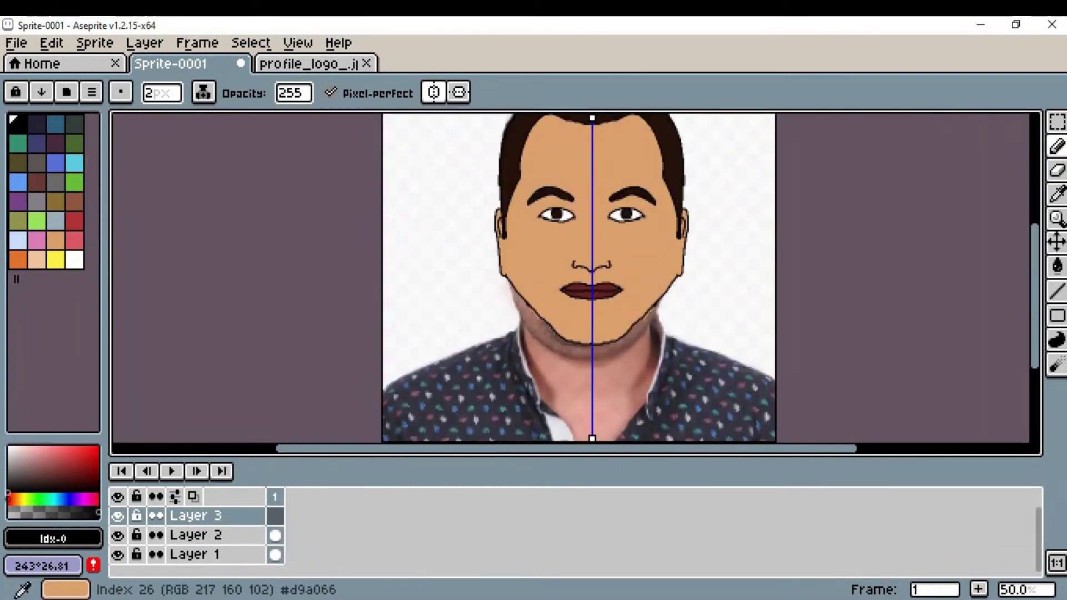
click(37, 259)
drag(31, 477, 42, 468)
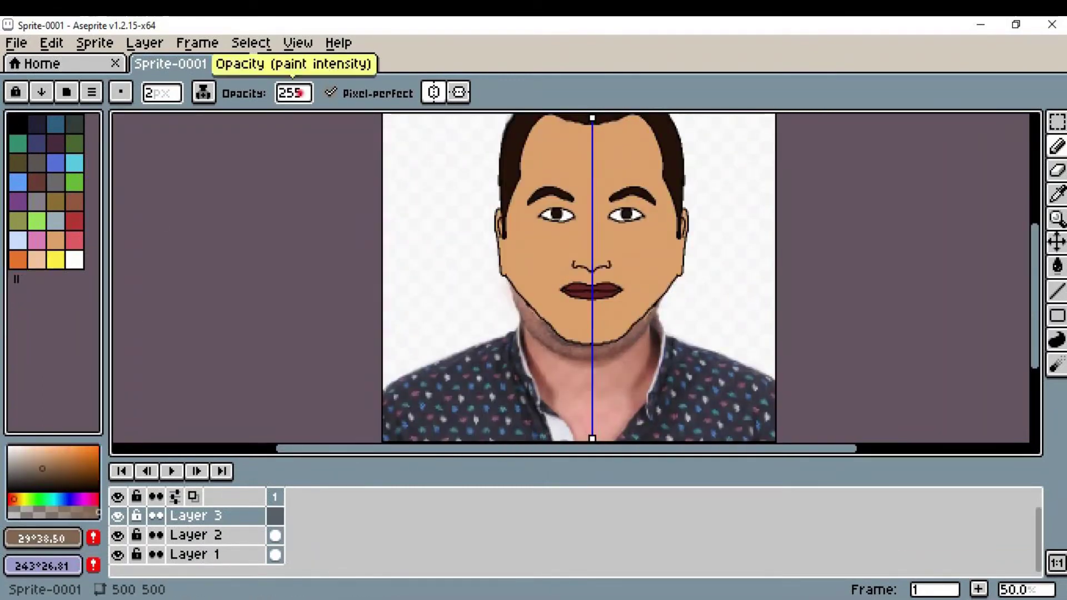
- Shade the beard area along the cheeks, mustache and chin with a 20 px pencil at opacity 76
click(294, 93)
click(335, 118)
click(158, 93)
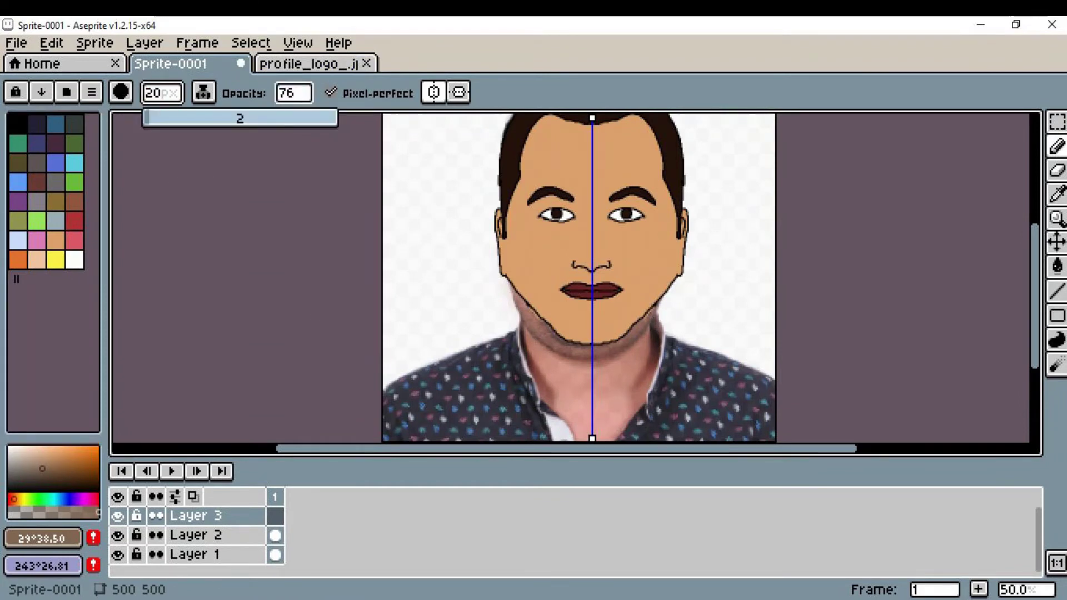
text(0)
key(Return)
mouse_move(508, 236)
mouse_down()
mouse_move(512, 274)
mouse_move(564, 328)
mouse_move(588, 334)
mouse_move(580, 310)
mouse_move(514, 270)
mouse_up()
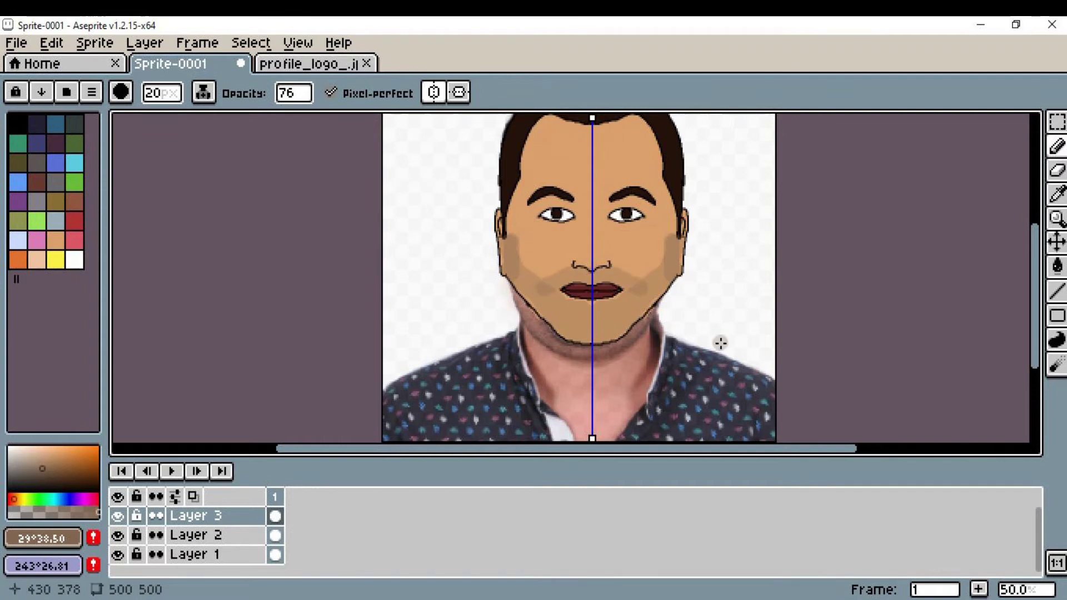
- Sample the beard shade #BF8F5F and paint over the uneven beard patches at opacity 255
click(1057, 194)
click(532, 285)
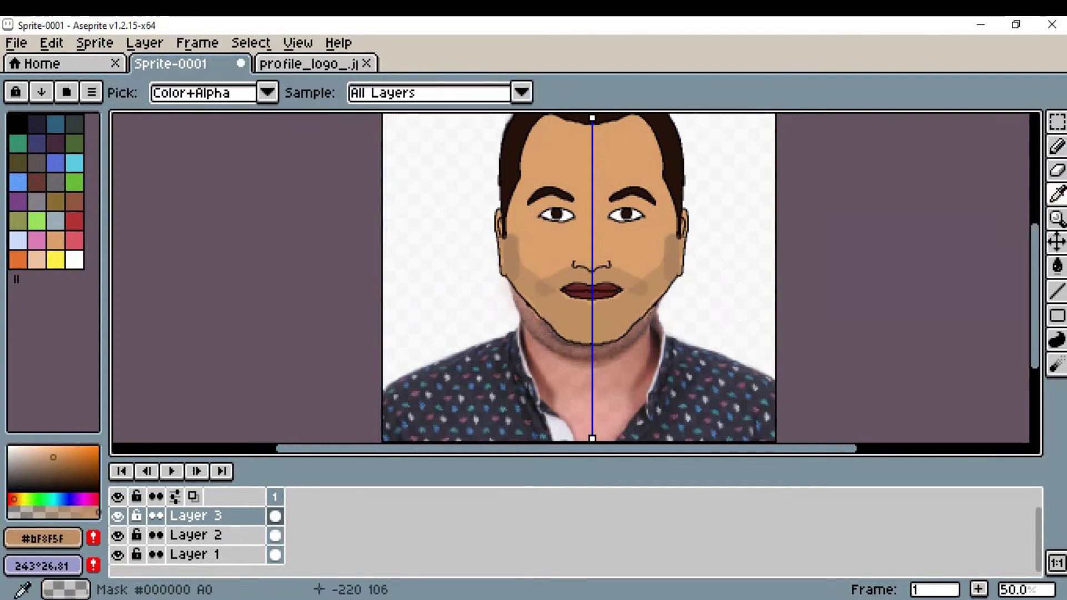
click(1057, 147)
click(296, 92)
drag(317, 118, 472, 119)
click(539, 287)
drag(509, 247, 509, 249)
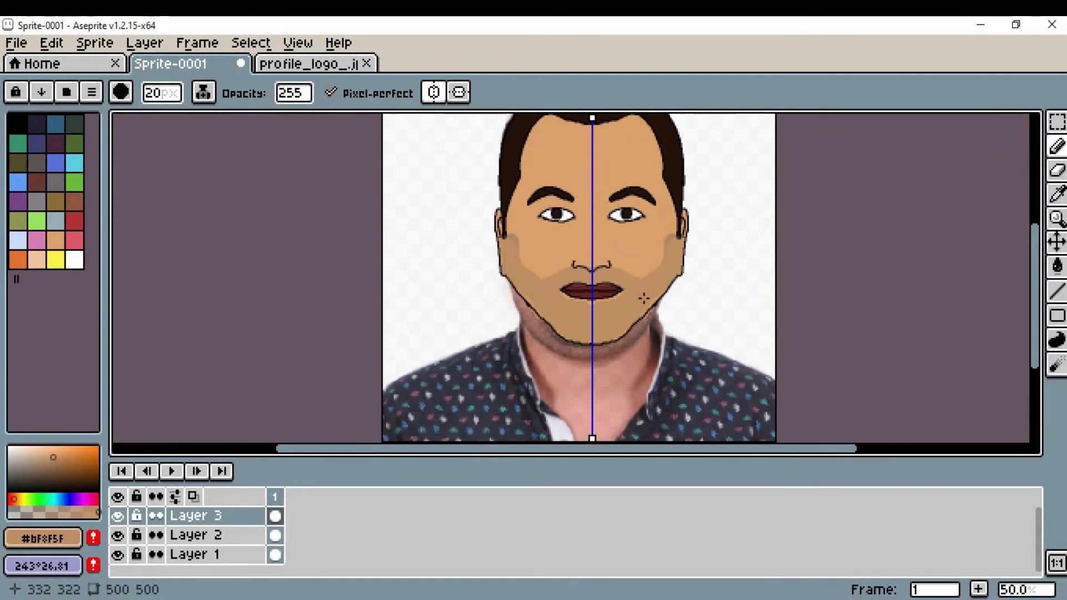
- Cover the stray shading beside the ears with the palette skin tone Idx-26 and resample the beard shade #BF8F5F
scroll(643, 298, up, 1)
click(1057, 194)
click(56, 240)
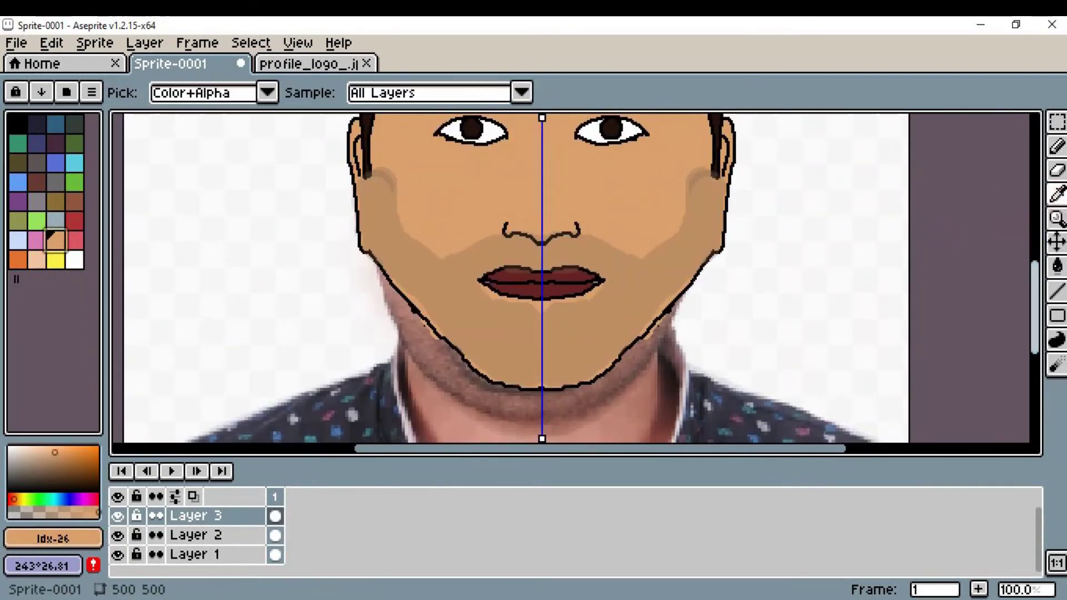
key(b)
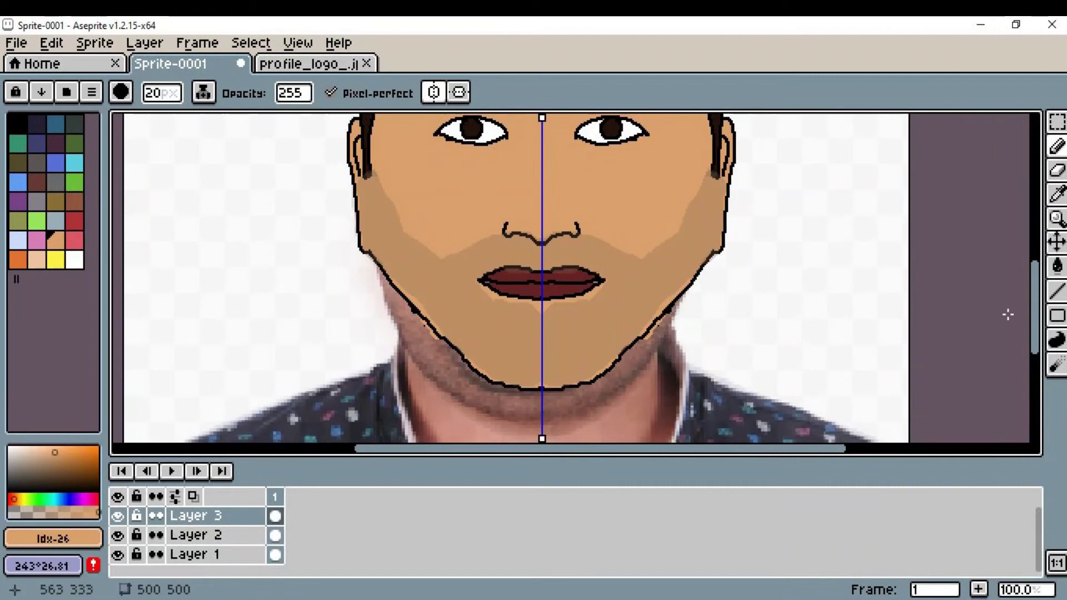
key(i)
click(545, 323)
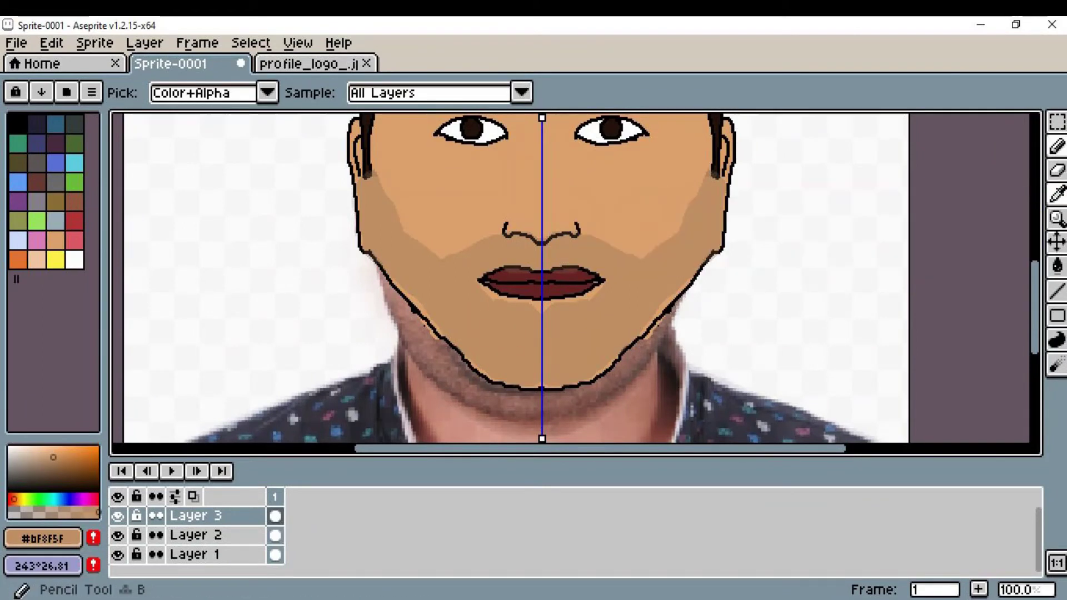
key(b)
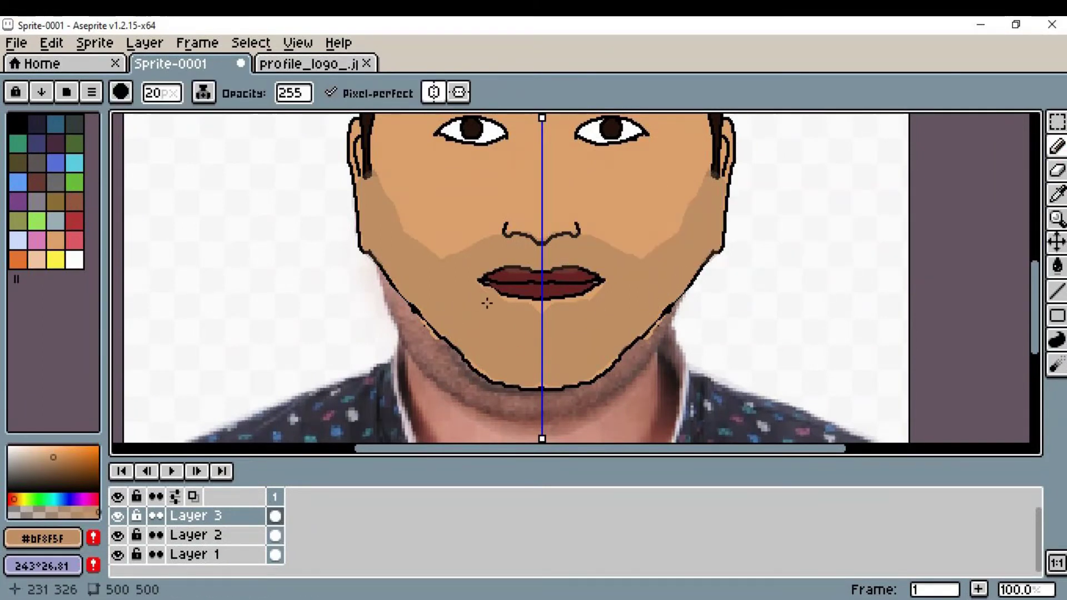
- Lower the opacity of Layer 3 to about 165 in its layer properties
scroll(789, 305, down, 2)
drag(1035, 305, 1035, 263)
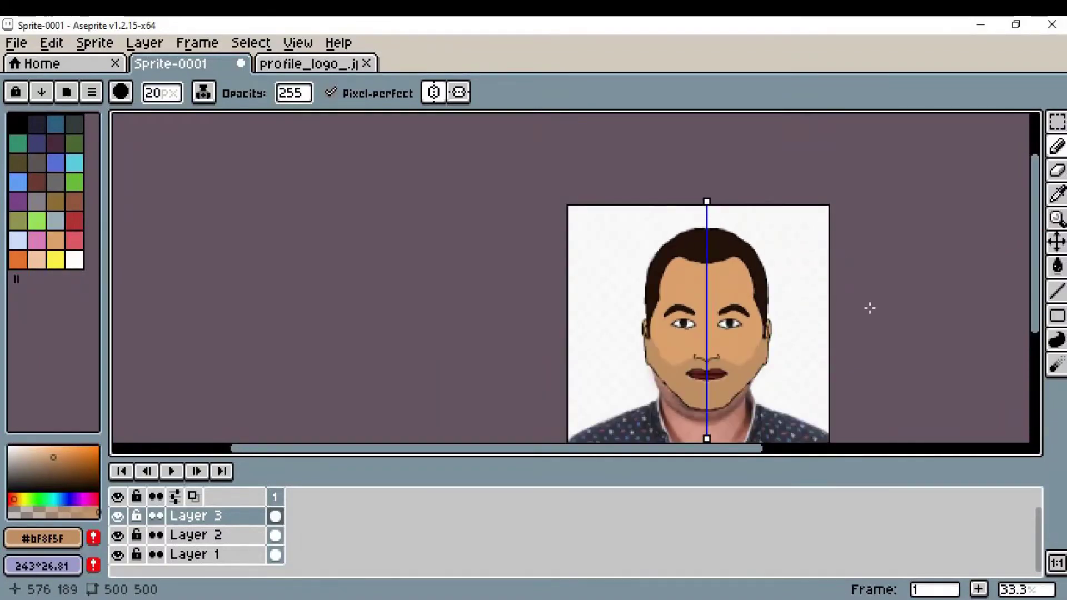
double_click(196, 515)
click(931, 242)
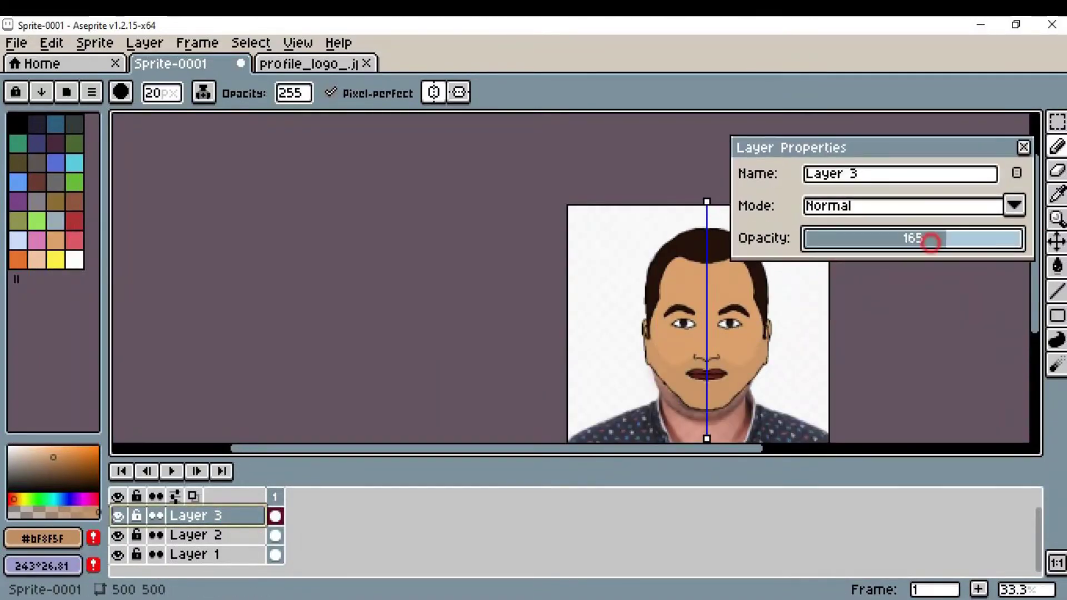
click(1024, 147)
scroll(820, 269, up, 2)
scroll(695, 333, down, 1)
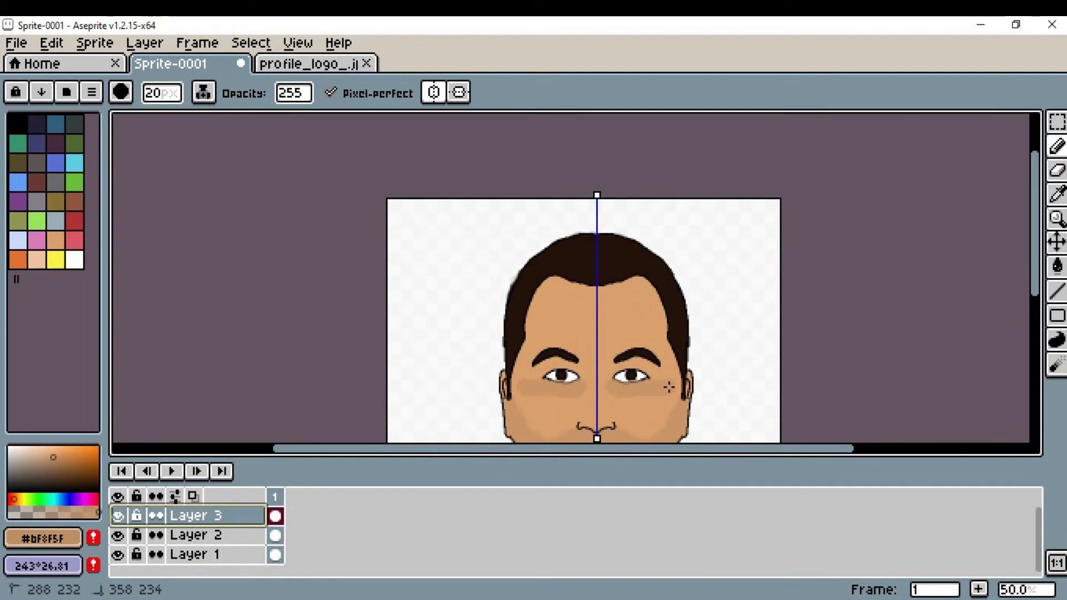
scroll(656, 404, down, 1)
key(ctrl+z)
- Reduce the pencil to 5 px and shade beneath both eyes on Layer 3 with the beard shade
click(161, 93)
text(5)
scroll(692, 349, up, 4)
key(Return)
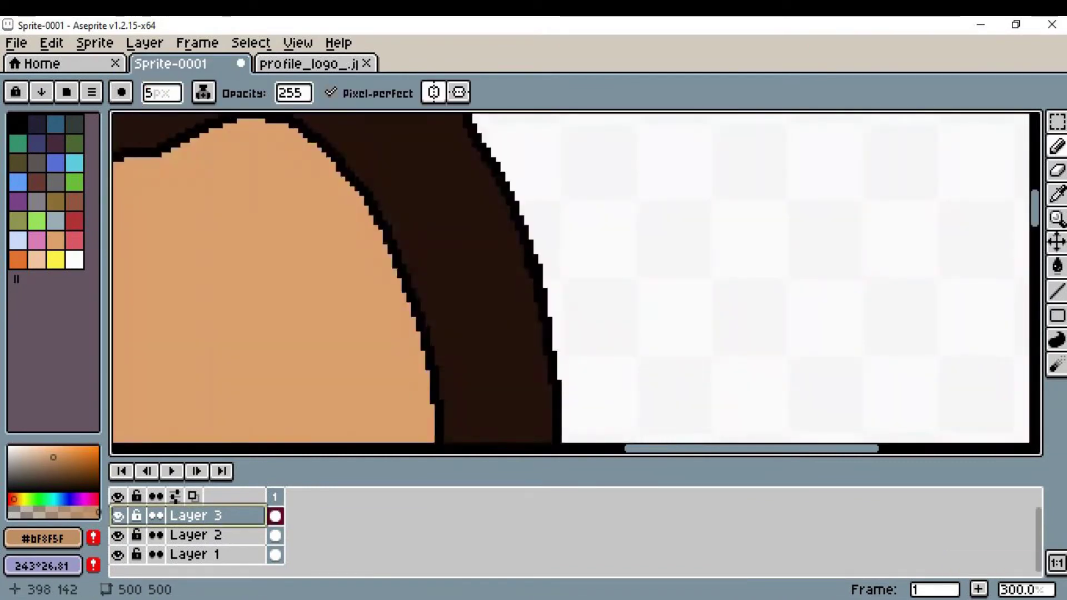
scroll(424, 376, down, 1)
scroll(496, 400, down, 1)
scroll(319, 405, down, 1)
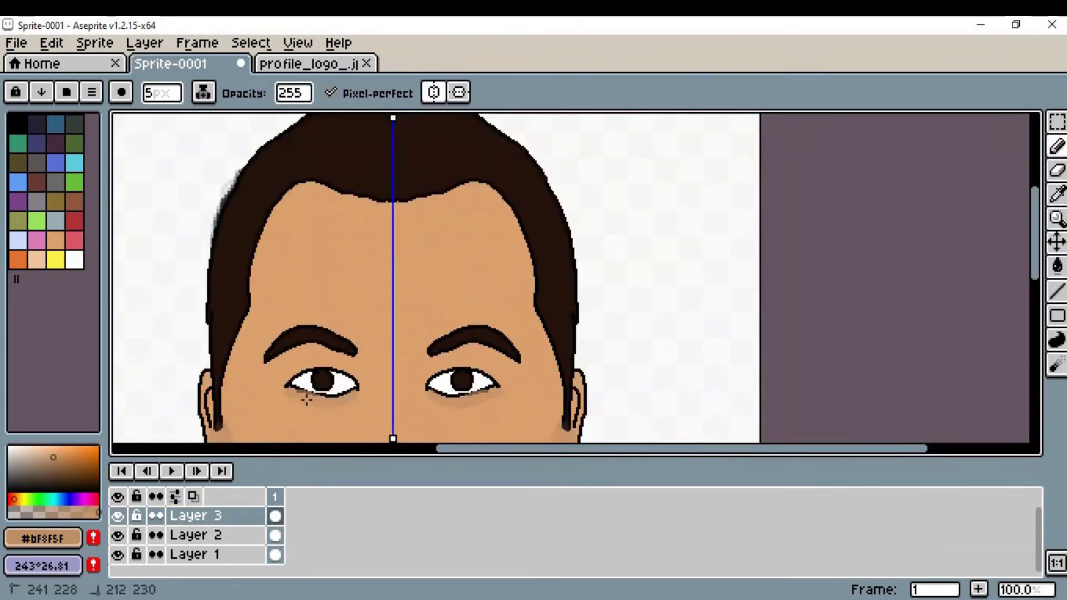
- Add soft shading above the eyes and beside the nostrils with the 5 px pencil
scroll(515, 369, down, 2)
scroll(424, 303, up, 3)
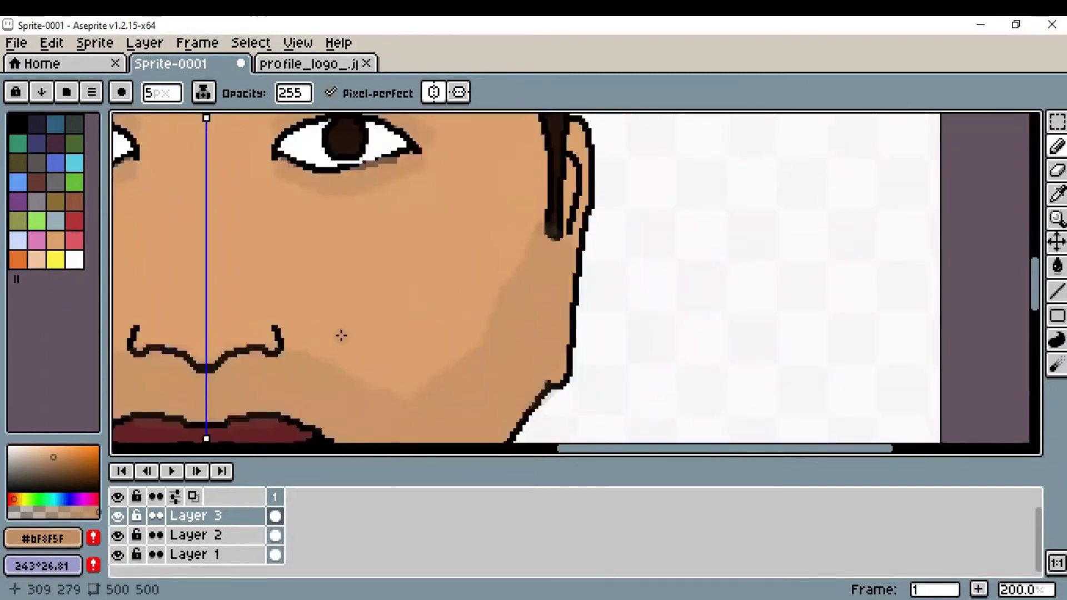
mouse_move(236, 185)
mouse_down()
mouse_move(253, 302)
mouse_move(292, 344)
mouse_up()
key(ctrl+z)
drag(293, 399, 408, 402)
- Sample the skin tone, lighten it and paint a highlight down the bridge of the nose with a 15 px pencil
click(1057, 194)
click(369, 189)
click(48, 451)
click(1058, 144)
click(154, 93)
drag(324, 156, 309, 250)
scroll(342, 234, down, 5)
scroll(341, 227, up, 5)
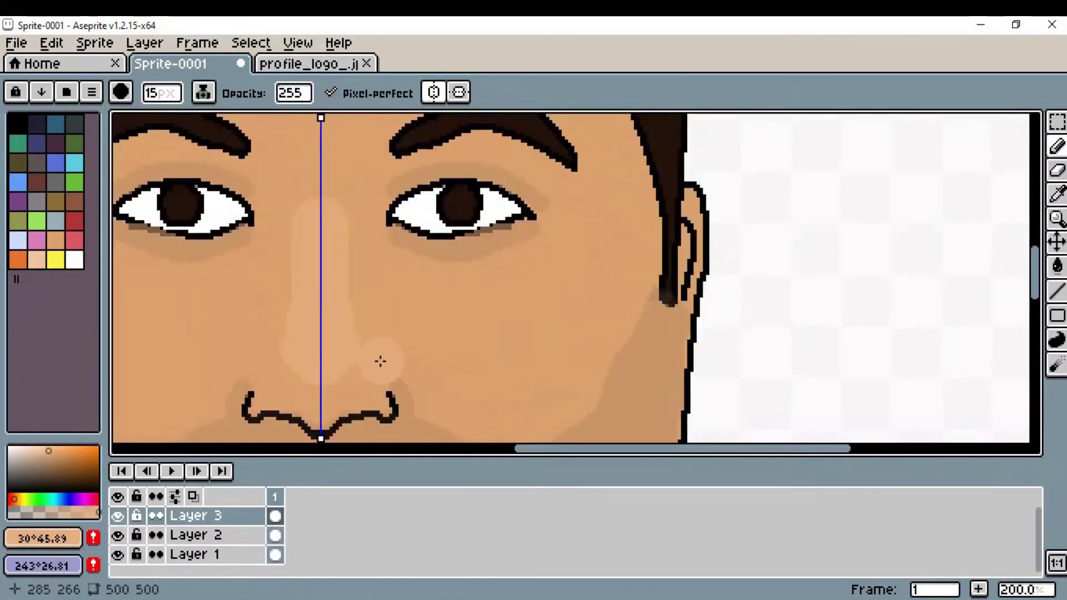
- Paint a large rounded highlight across the middle of the forehead with the lighter skin tone
drag(343, 189, 441, 433)
mouse_move(408, 289)
mouse_down()
mouse_move(250, 227)
mouse_move(338, 207)
mouse_move(405, 275)
mouse_up()
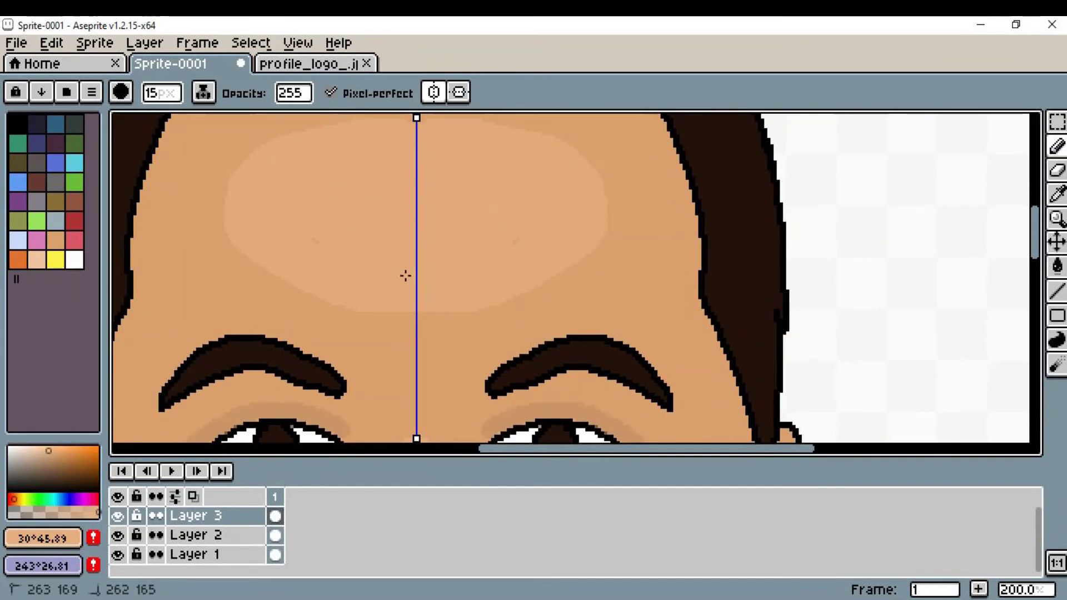
scroll(405, 277, down, 2)
scroll(344, 381, up, 1)
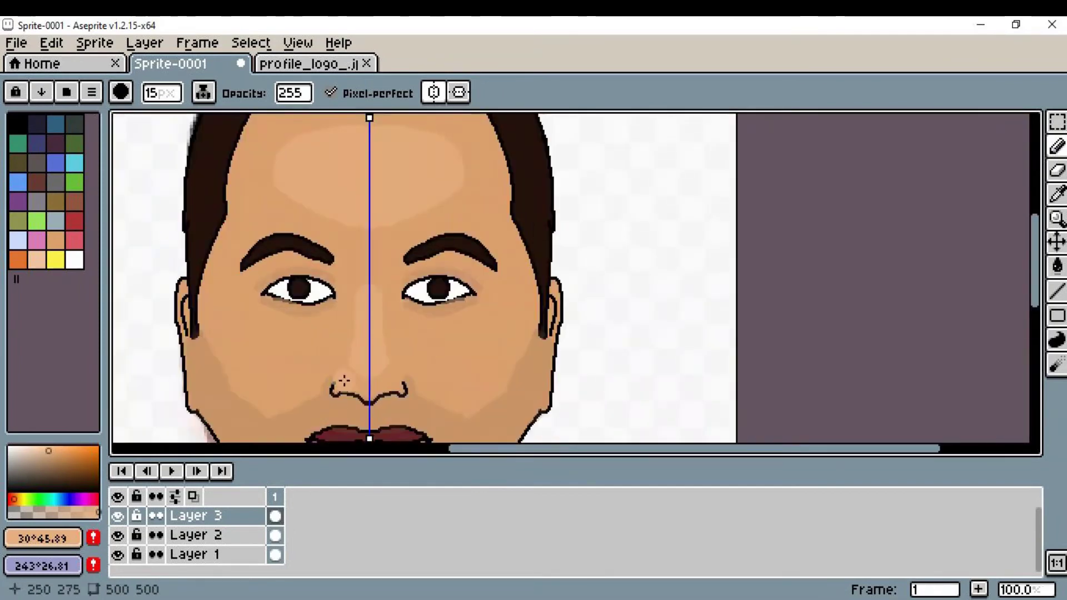
- Reduce the pencil to 10 px and reshape the forehead highlight, extending it toward the hairline and outward above the eyebrows
click(161, 93)
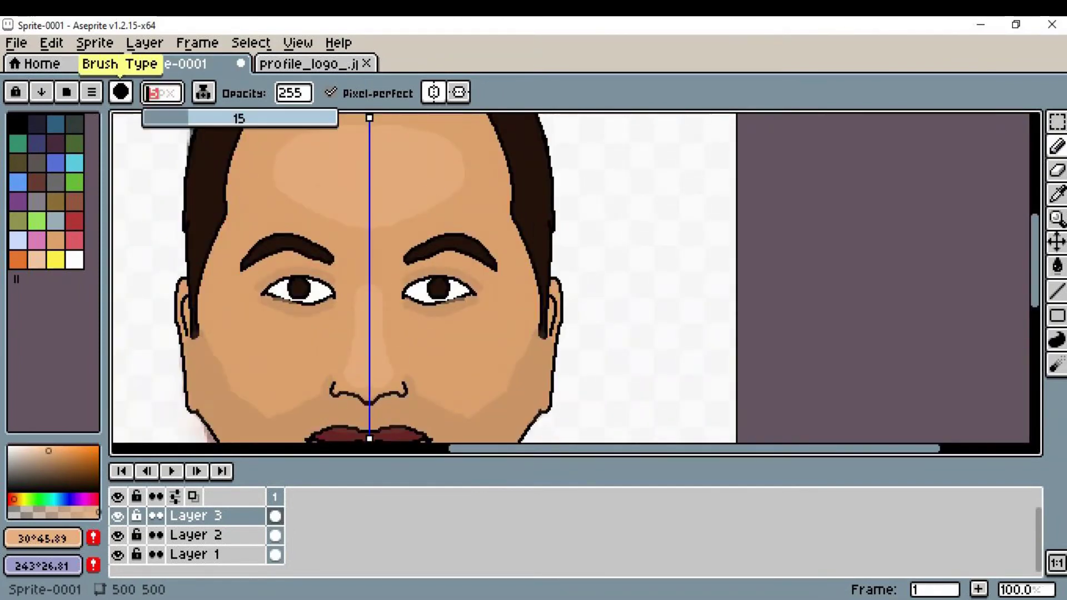
text(10)
scroll(493, 308, up, 1)
scroll(364, 143, down, 1)
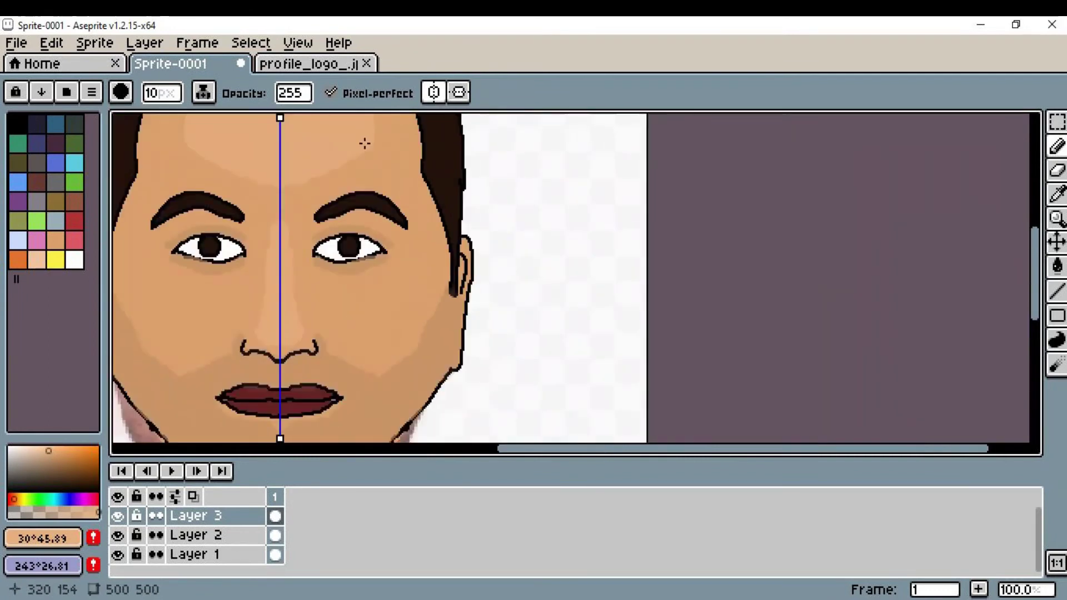
scroll(368, 129, down, 1)
scroll(359, 162, up, 1)
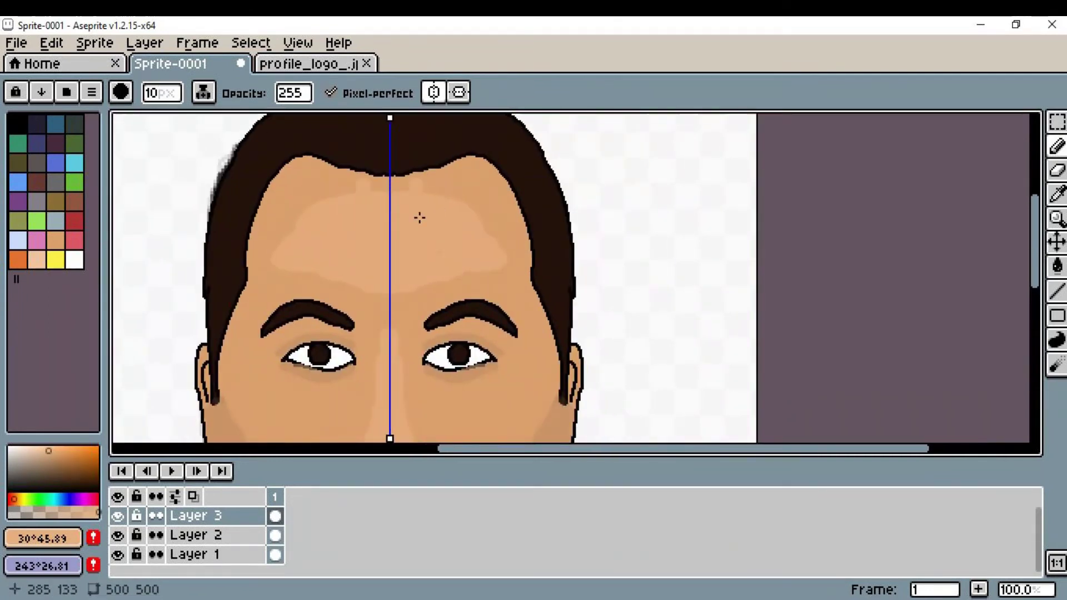
scroll(416, 254, down, 1)
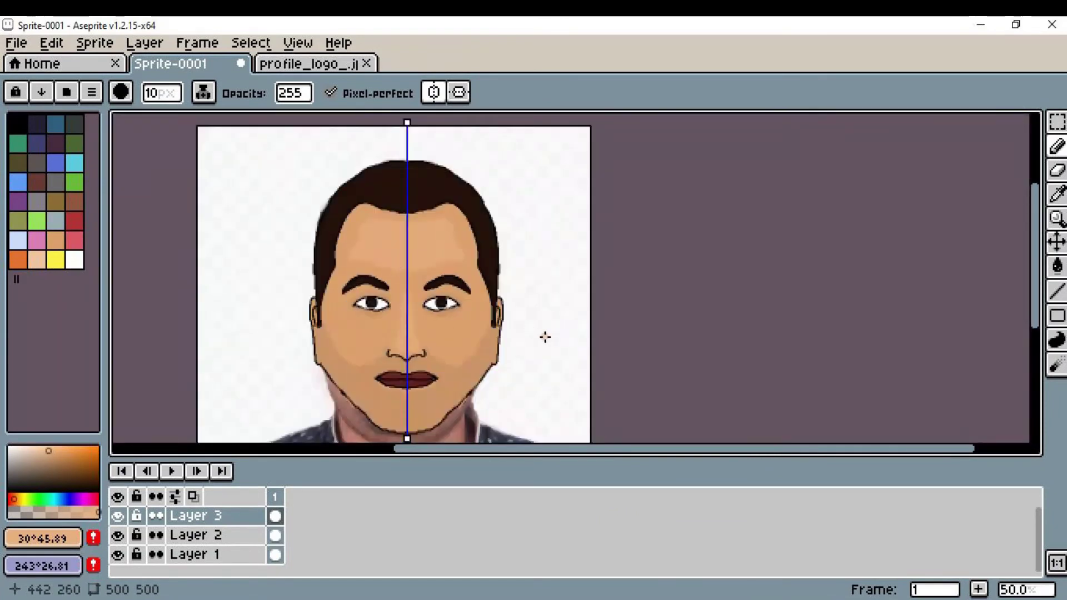
- Shade below the lower lip and between nose and mouth in darker brown with a 10 px pencil at opacity 55
scroll(531, 311, up, 2)
scroll(517, 281, down, 1)
mouse_move(297, 93)
mouse_down()
mouse_move(329, 118)
mouse_move(318, 119)
mouse_up()
drag(307, 336, 371, 350)
drag(370, 350, 302, 343)
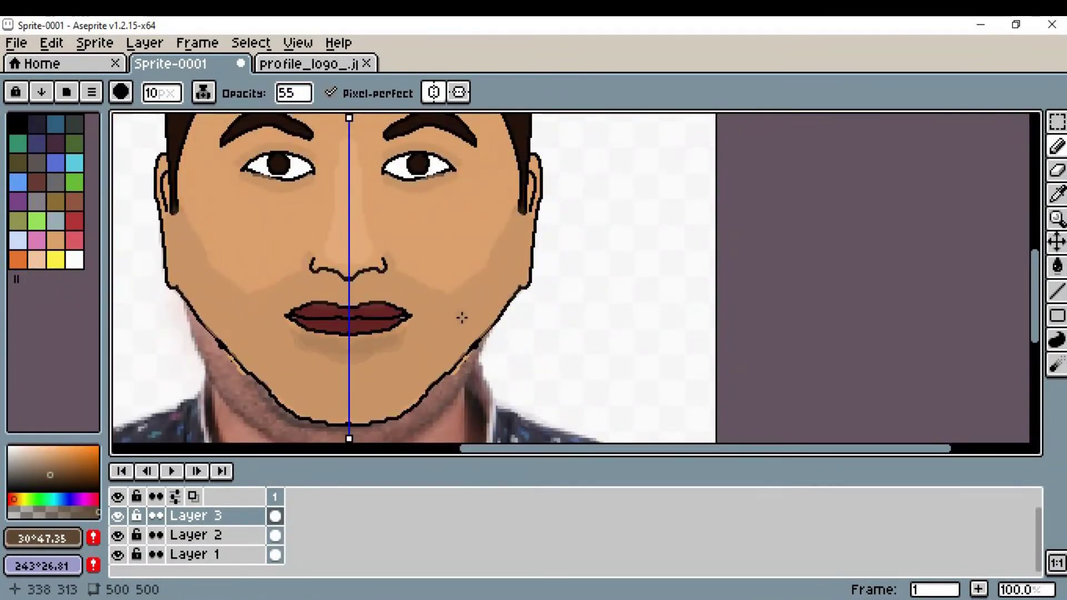
- Undo the last thick stroke beside the mouth, reduce the pencil to 4 px and draw soft smile lines from the nostrils
drag(400, 267, 405, 293)
key(ctrl+z)
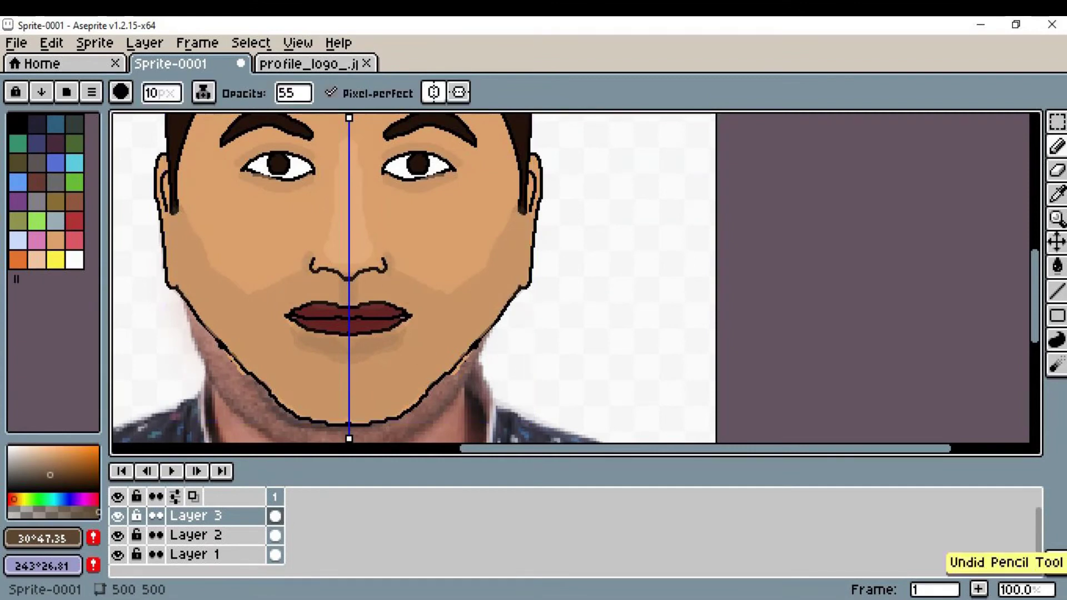
drag(165, 93, 96, 93)
text(4)
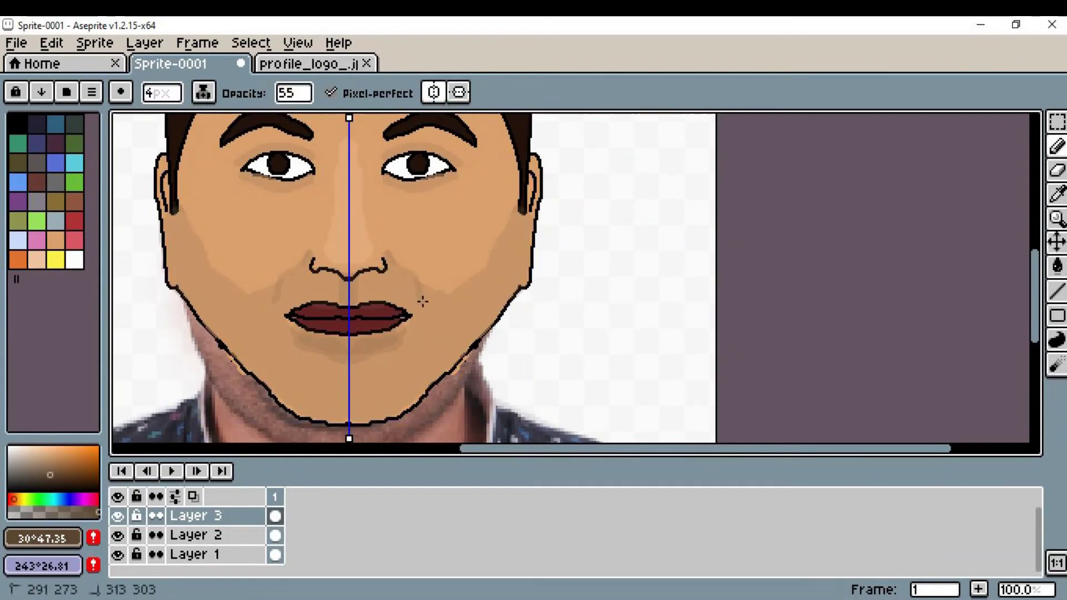
scroll(548, 286, down, 1)
scroll(437, 245, up, 2)
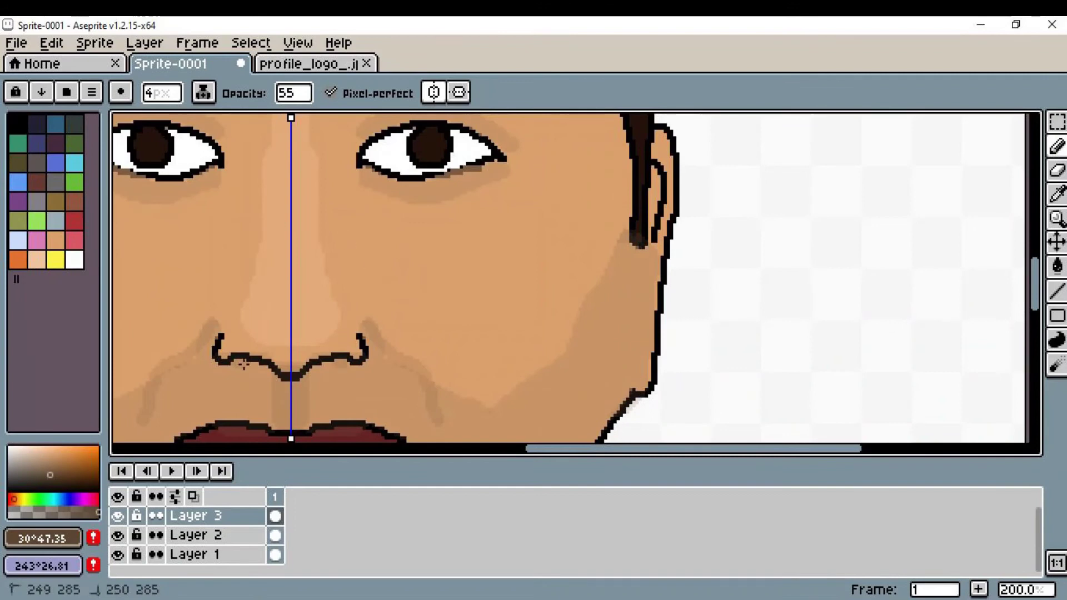
scroll(529, 334, down, 2)
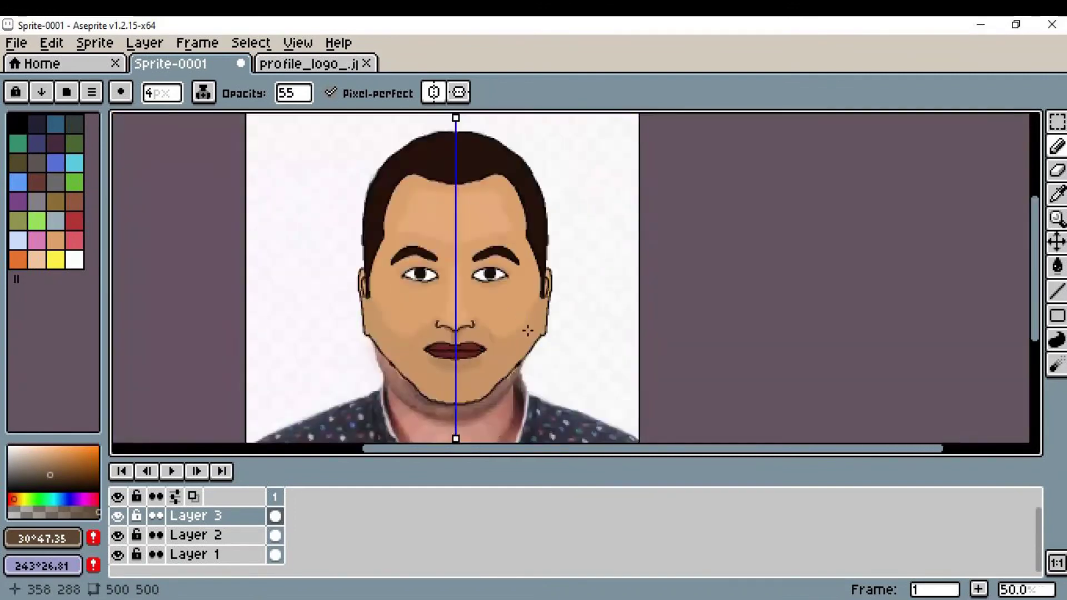
- Shade the jaw corners and the inner ends of the eyebrows with the translucent 4 px pencil
scroll(315, 310, up, 1)
key(ctrl+z)
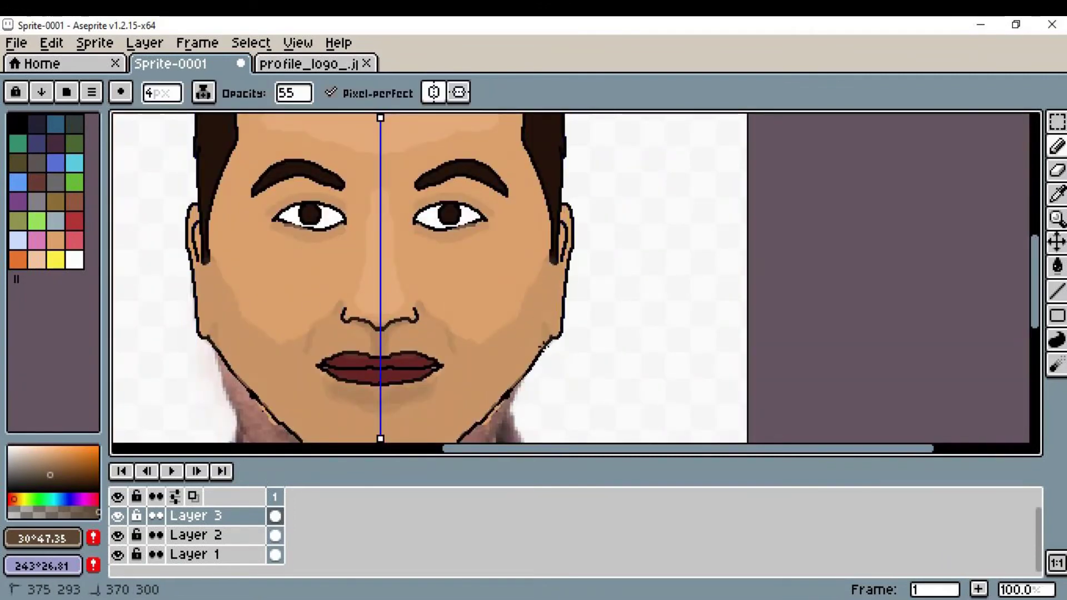
scroll(543, 346, down, 1)
scroll(526, 412, up, 1)
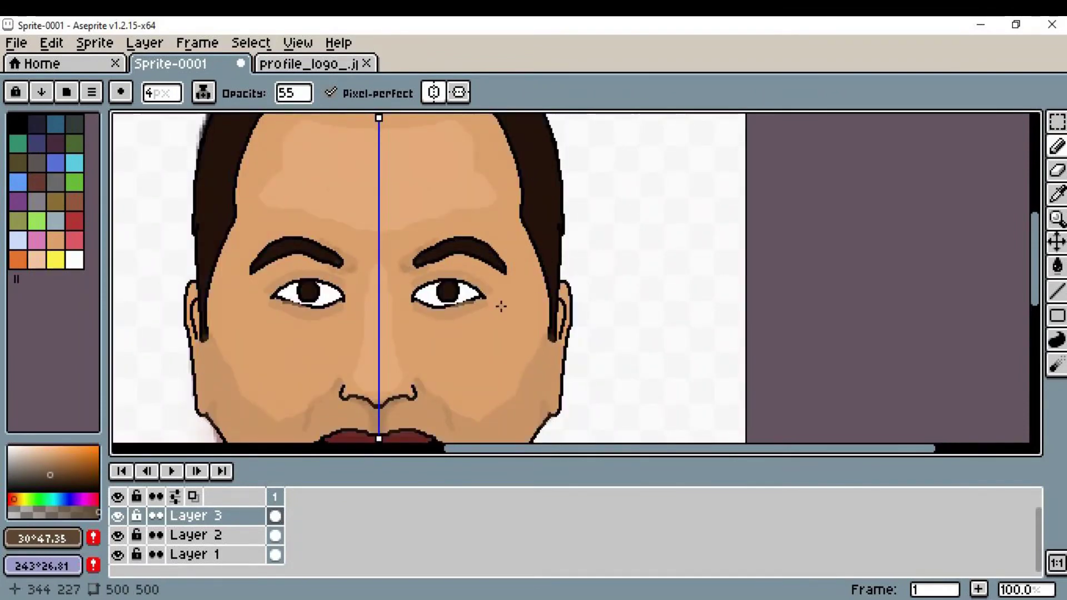
drag(317, 259, 314, 258)
drag(347, 199, 281, 179)
key(ctrl+z)
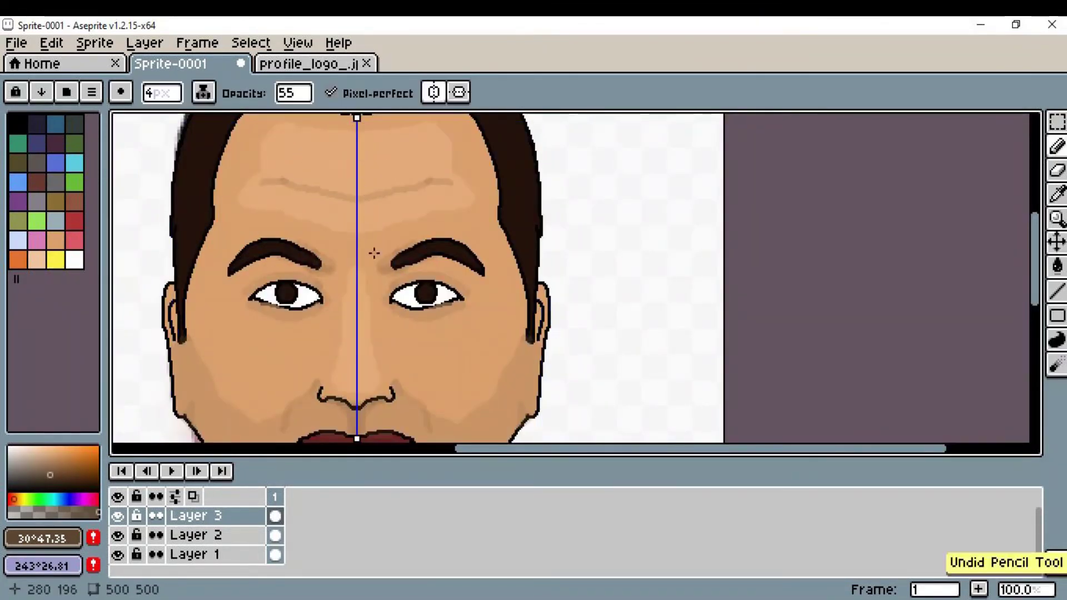
scroll(595, 264, down, 3)
scroll(603, 281, up, 3)
scroll(603, 281, down, 3)
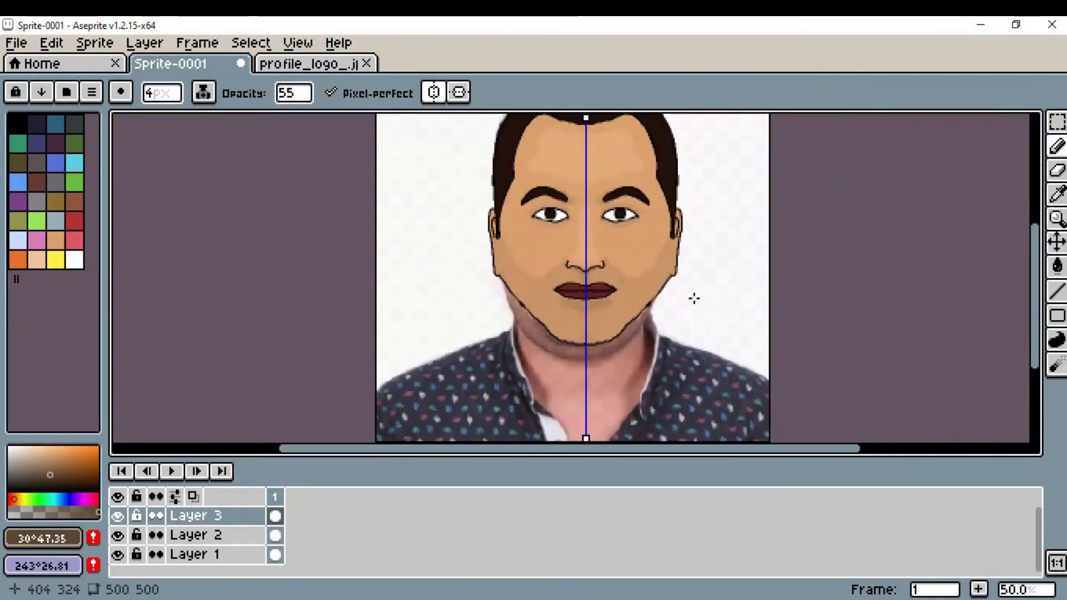
- Sample the hair color, shift it to a lighter reddish brown and draw translucent strands across the top and sides of the hair
scroll(665, 257, up, 3)
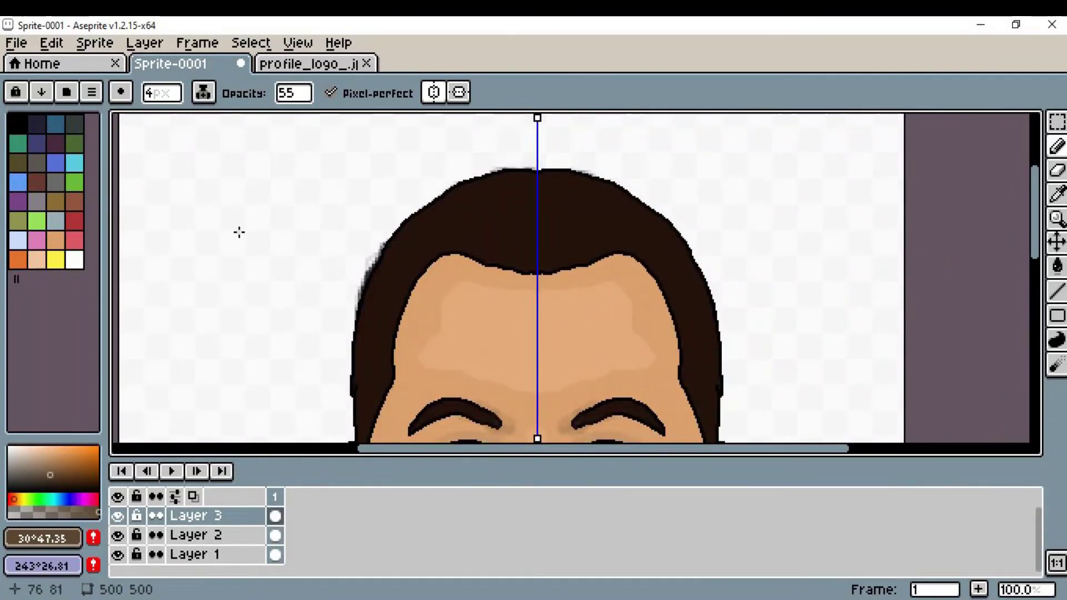
key(i)
click(517, 234)
key(b)
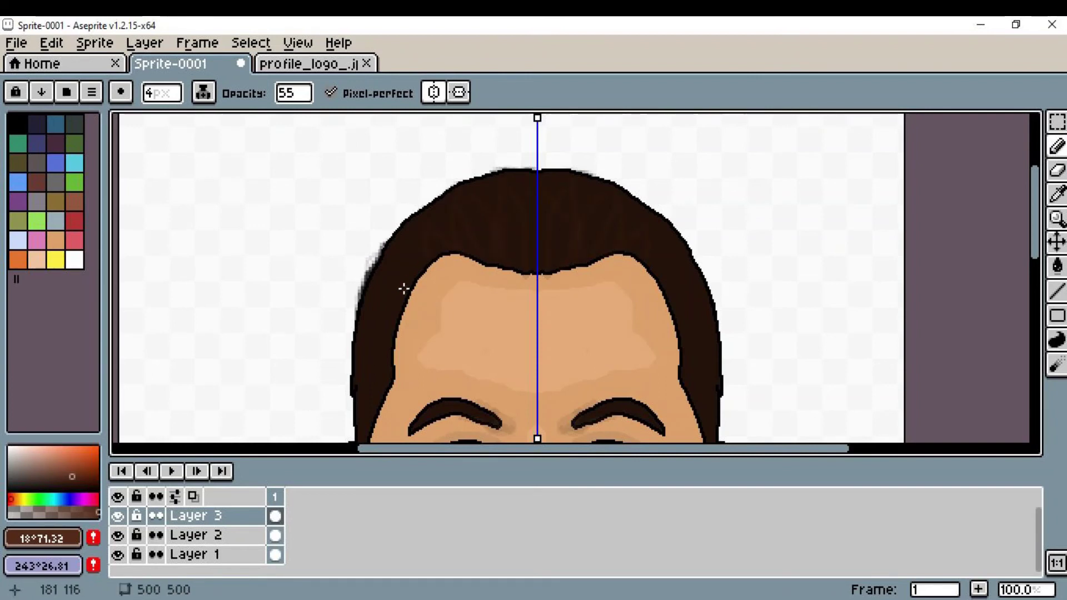
scroll(404, 288, up, 2)
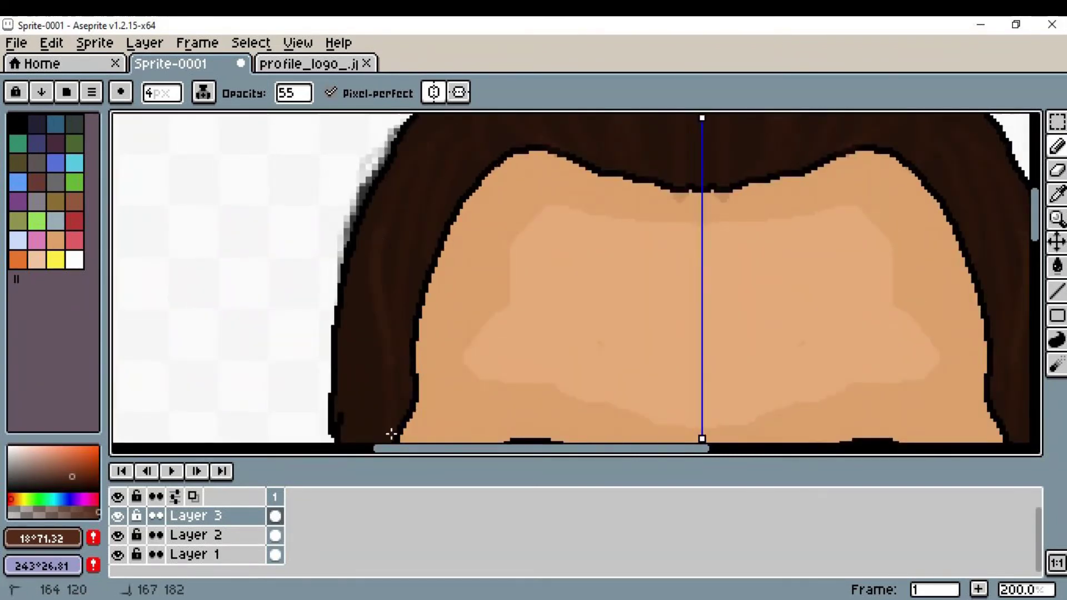
scroll(584, 173, down, 1)
scroll(653, 143, up, 1)
- Brighten the reddish brown further and draw curved highlight strands above the hairline with the 4 px pencil
click(73, 465)
drag(632, 265, 568, 377)
mouse_move(510, 162)
mouse_down()
mouse_move(528, 309)
mouse_move(485, 161)
mouse_up()
drag(559, 312, 521, 222)
drag(565, 243, 584, 322)
drag(443, 280, 392, 220)
mouse_move(404, 275)
mouse_down()
mouse_move(511, 312)
mouse_move(357, 303)
mouse_up()
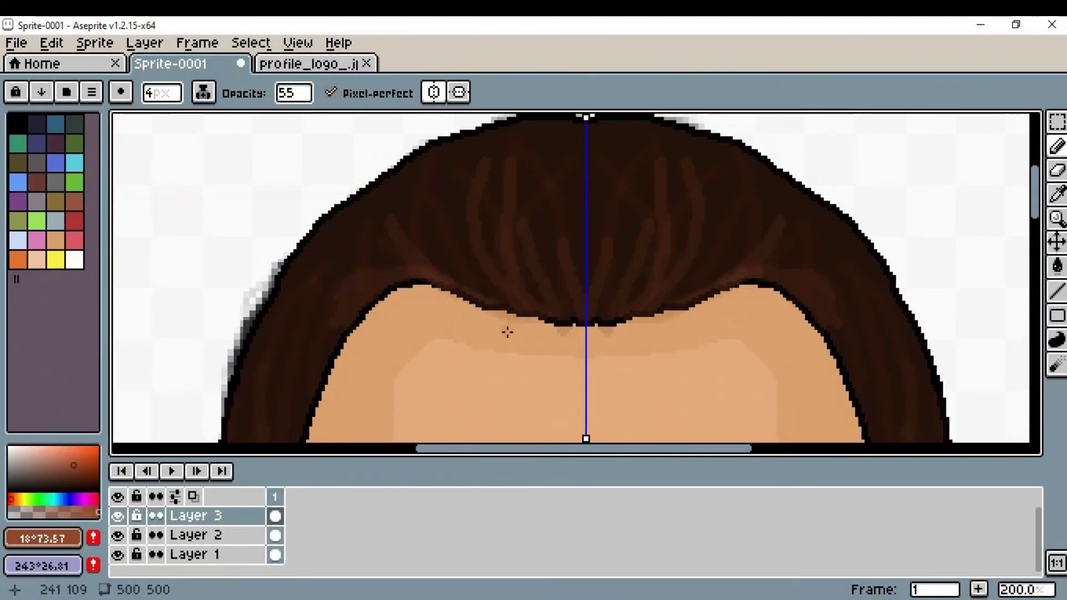
- Sample the dark red of the lips and paint over both lips with the 4 px pencil at opacity 255
scroll(693, 253, down, 3)
scroll(453, 166, up, 2)
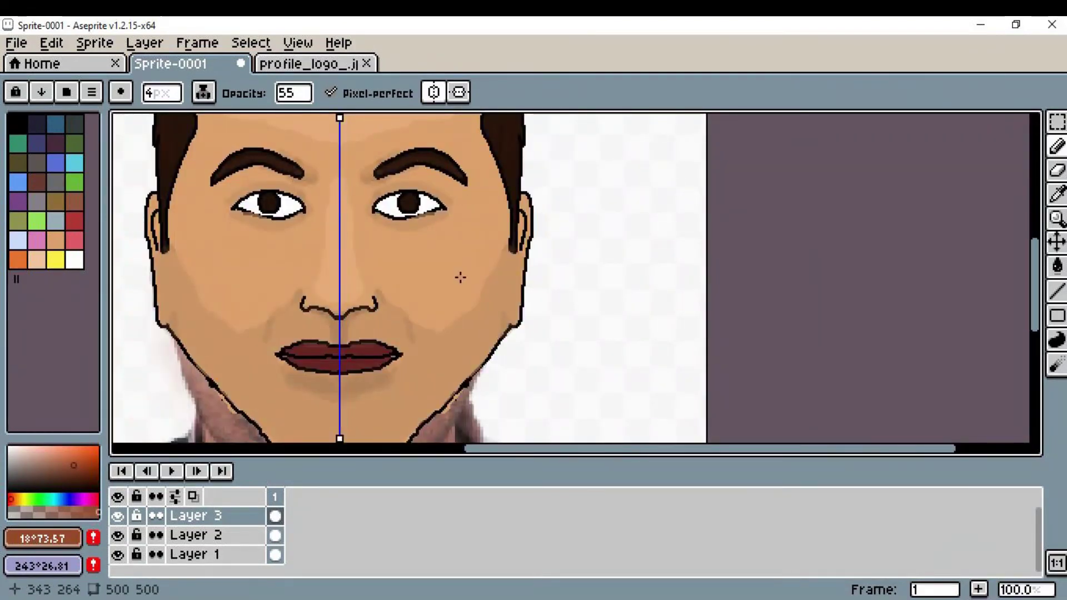
scroll(417, 351, up, 3)
drag(474, 298, 812, 269)
click(1056, 194)
click(601, 250)
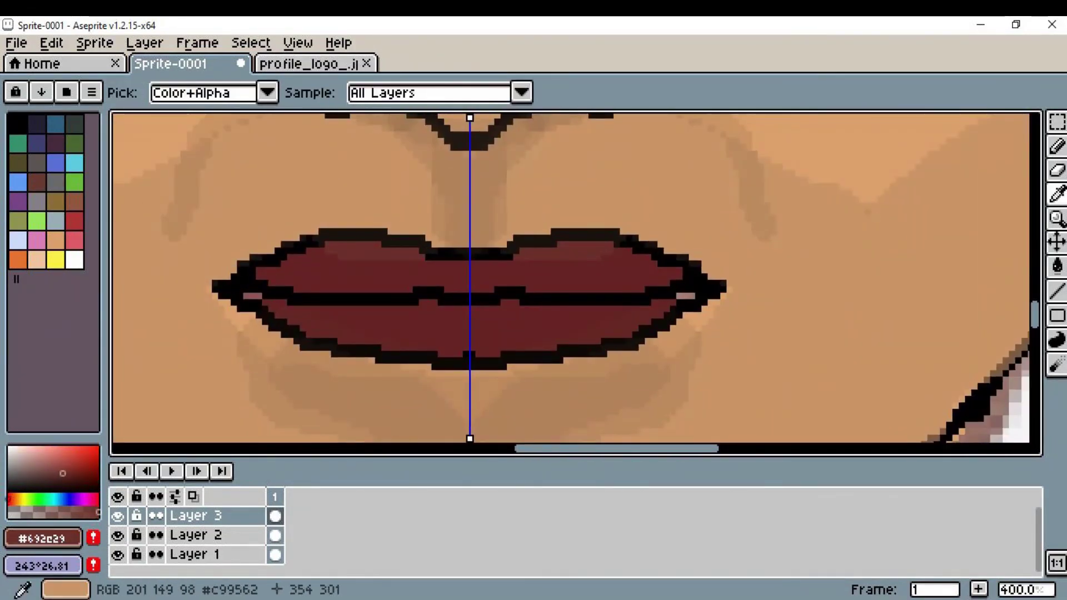
key(b)
key(i)
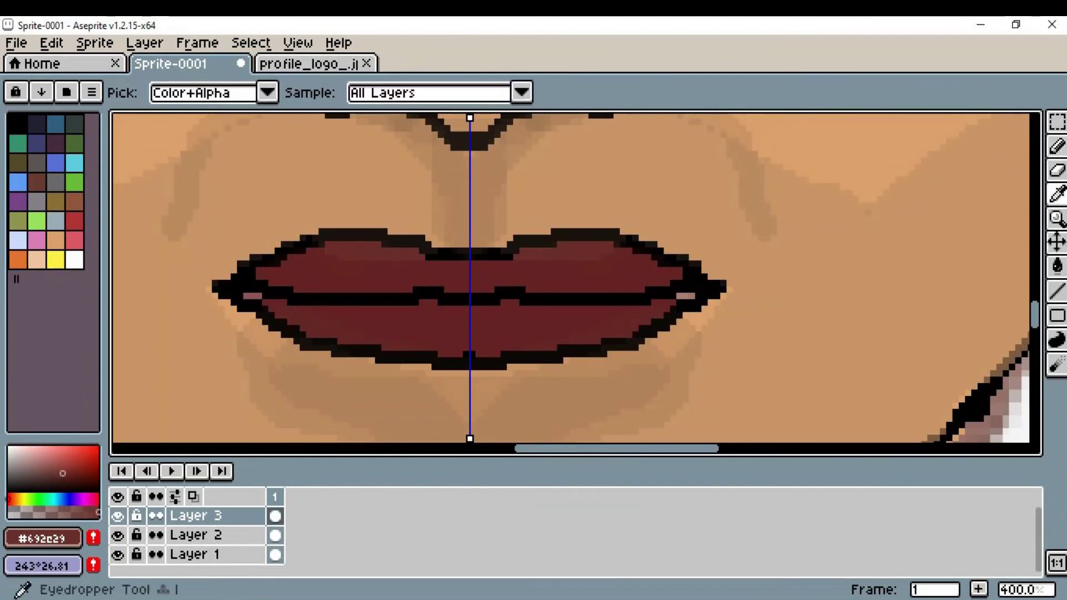
click(1057, 146)
click(293, 93)
drag(318, 118, 471, 118)
mouse_move(571, 265)
mouse_down()
mouse_move(614, 260)
mouse_move(561, 259)
mouse_up()
drag(304, 320, 385, 339)
scroll(553, 342, down, 3)
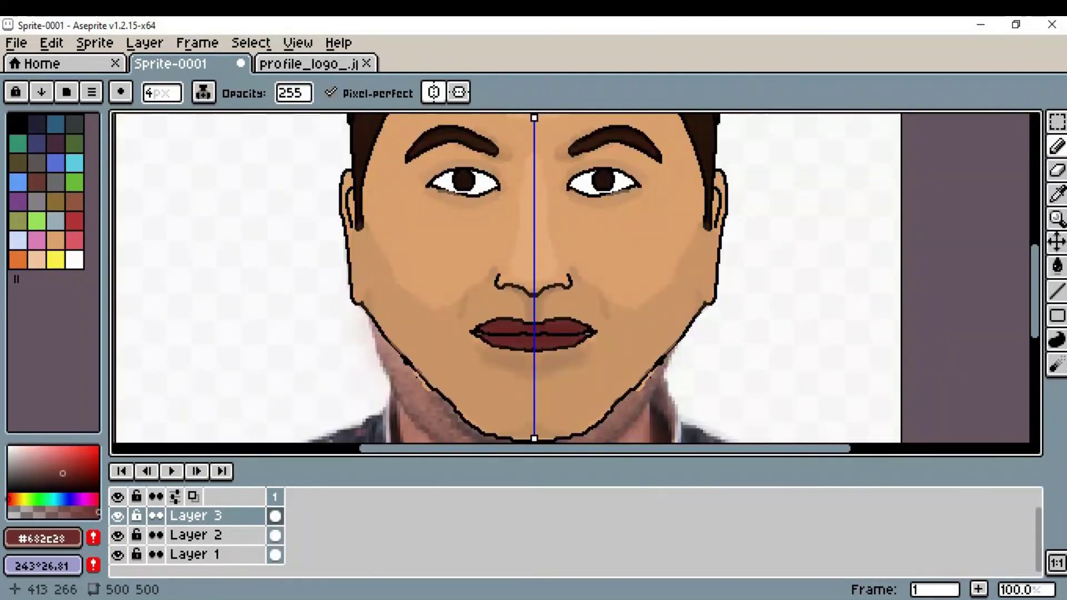
- Hide the reference photo on Layer 1, keeping the face drawing on Layer 2 visible
scroll(722, 315, down, 1)
click(117, 554)
click(117, 536)
click(117, 535)
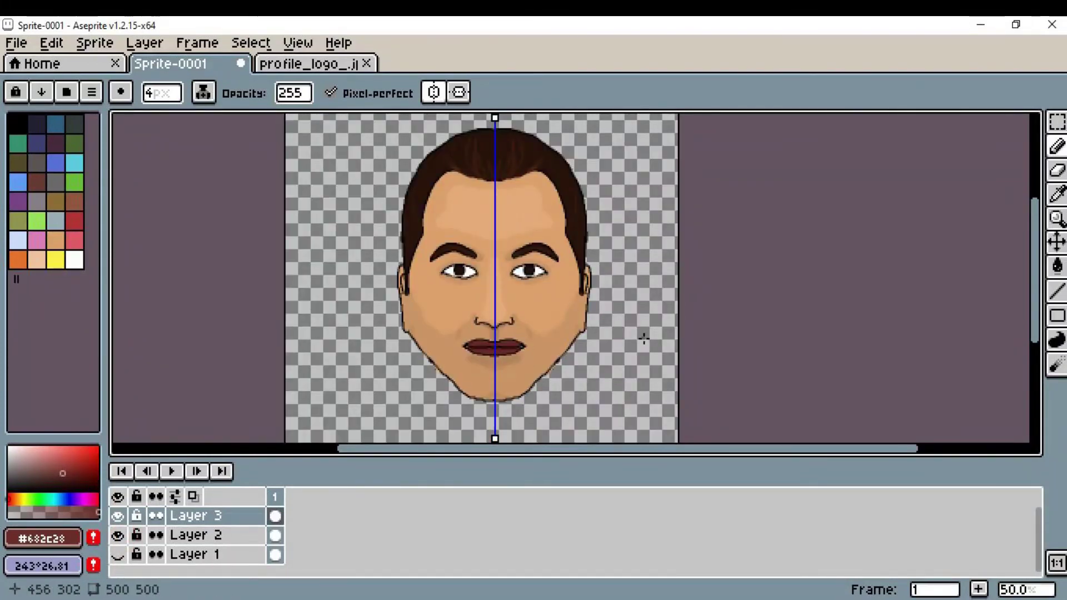
- Fill the background around the head with white on Layer 2, undoing the misplaced fill on Layer 3
click(75, 259)
click(1057, 266)
click(635, 382)
key(ctrl+z)
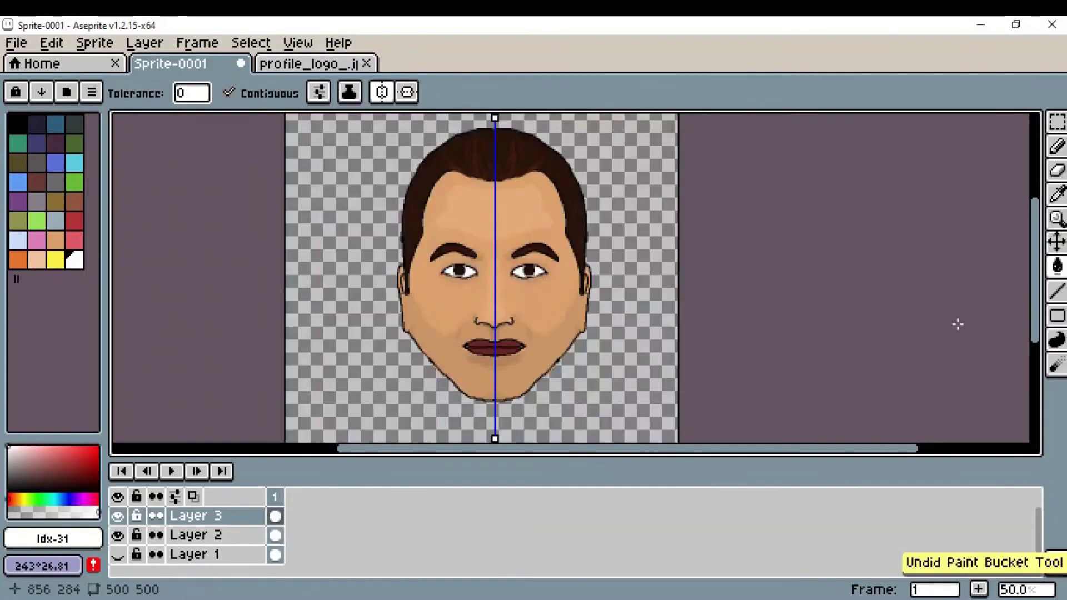
click(196, 536)
click(417, 381)
- Turn off the mirror symmetry and make Layer 3 the active layer
scroll(682, 307, down, 2)
scroll(682, 307, up, 3)
drag(486, 302, 679, 337)
click(382, 92)
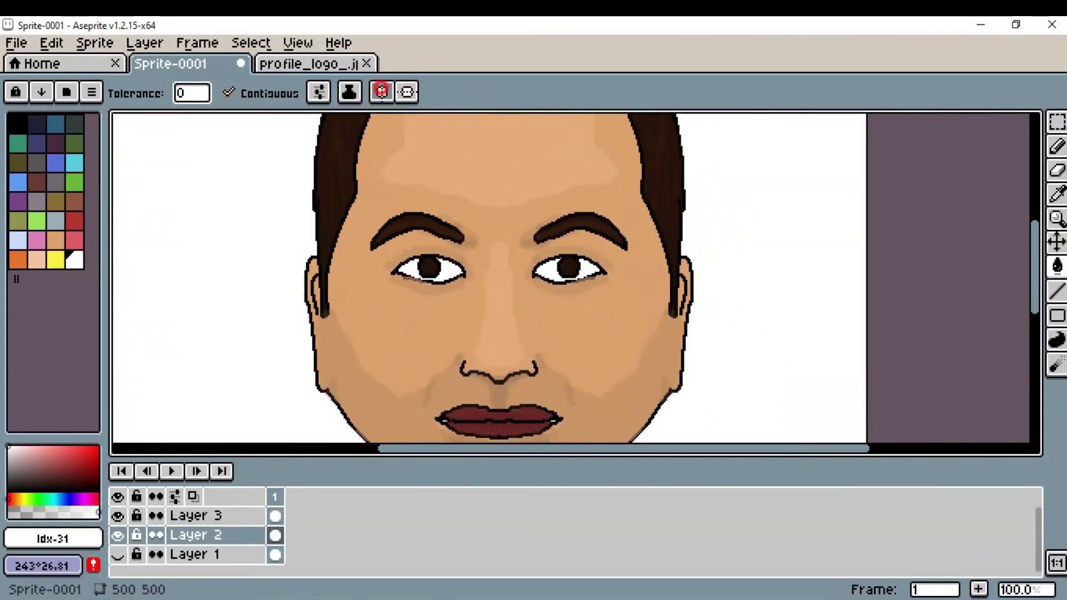
scroll(644, 186, down, 1)
scroll(715, 239, up, 1)
key(Up)
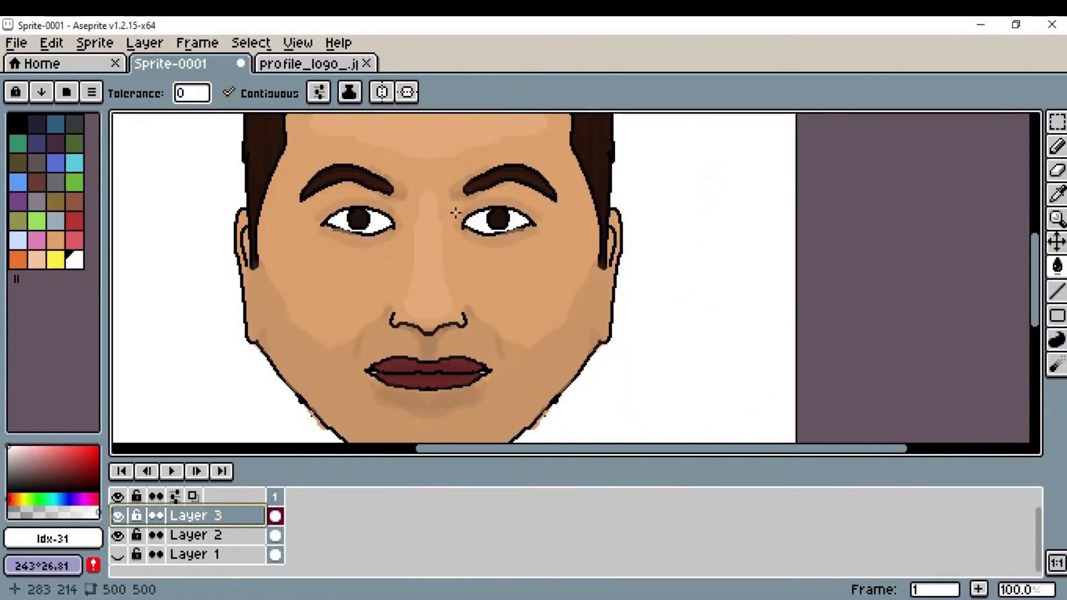
- Sample the beard tone #C99562 and touch up the beard edges beside the sideburns with the 4 px pencil
click(1057, 194)
click(589, 300)
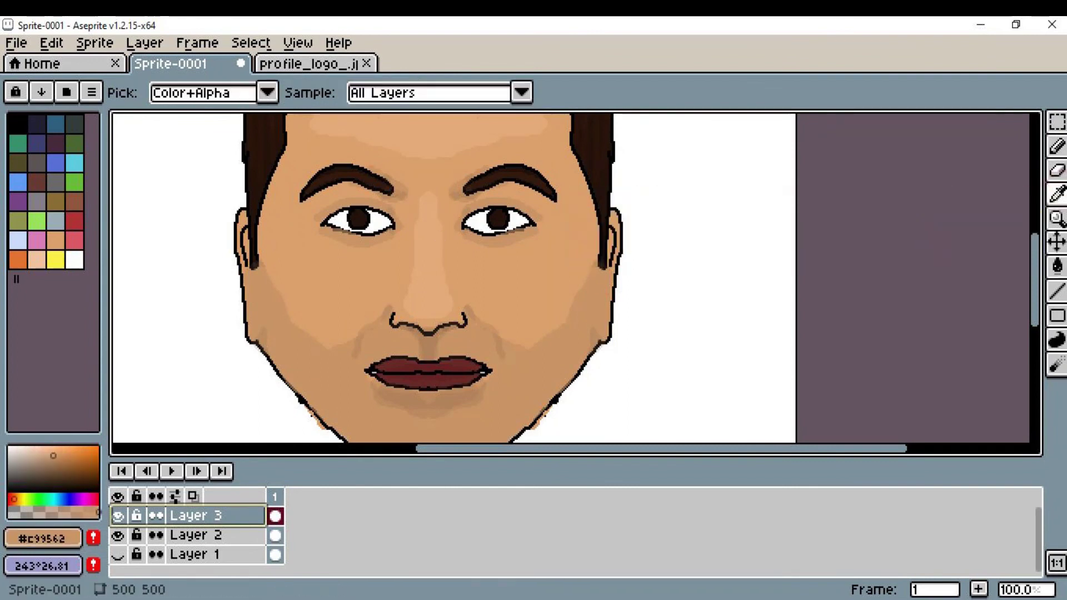
click(1057, 146)
drag(577, 153, 588, 201)
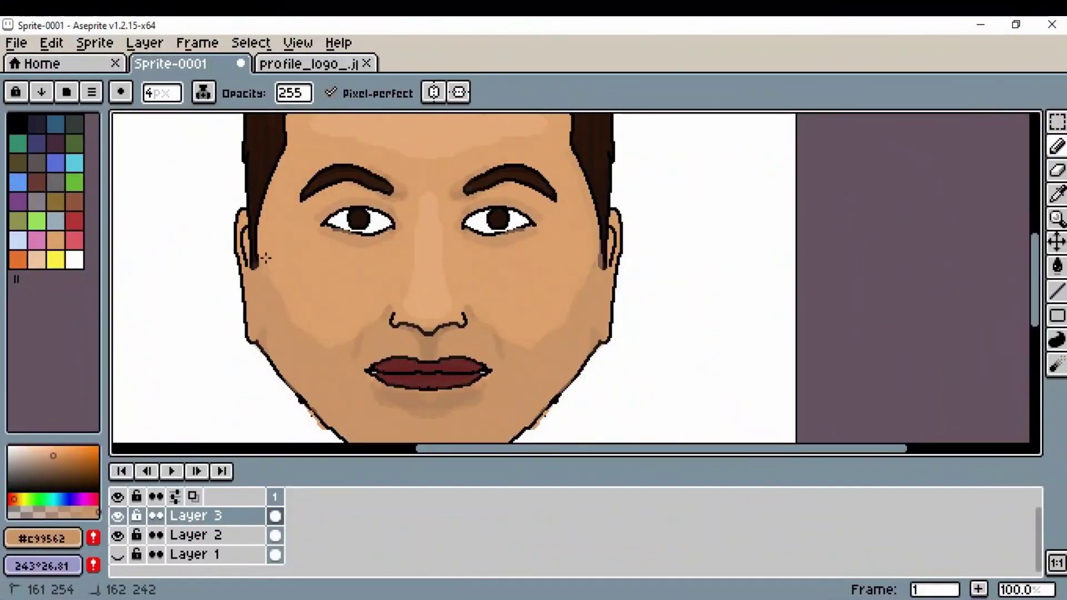